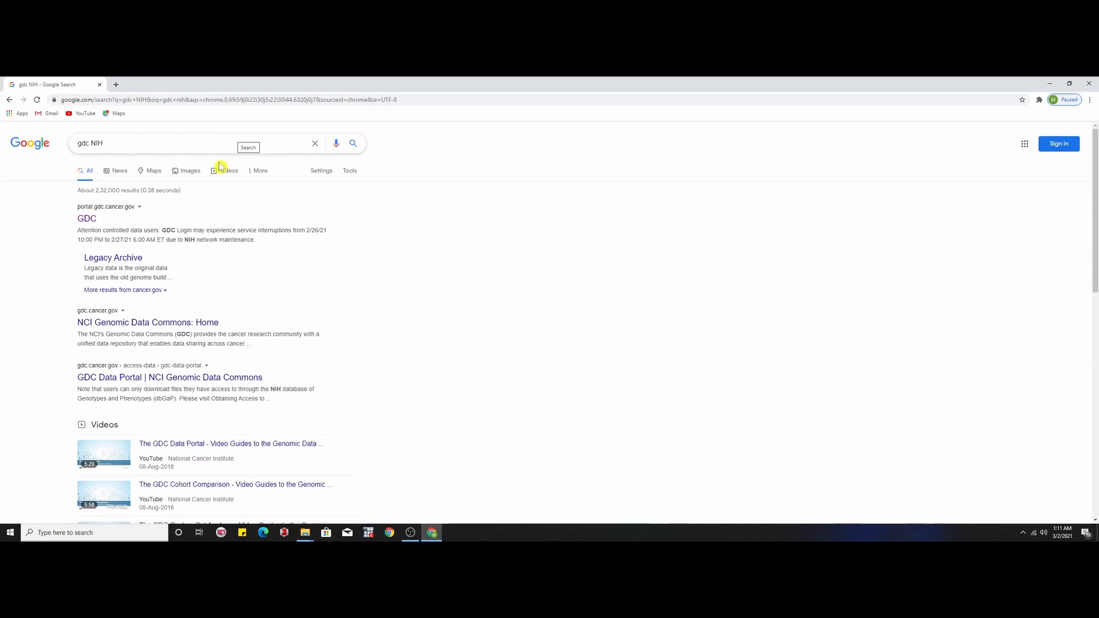
Open the GDC data portal from the search results and accept the government website warning.
right_click(91, 222)
left_click(92, 222)
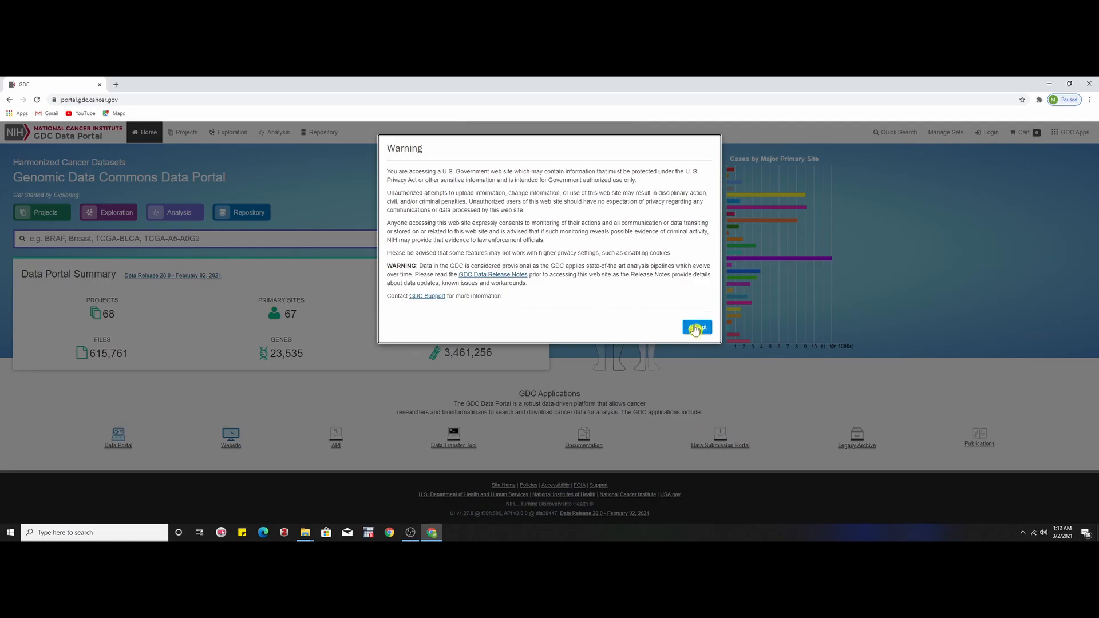
left_click(696, 328)
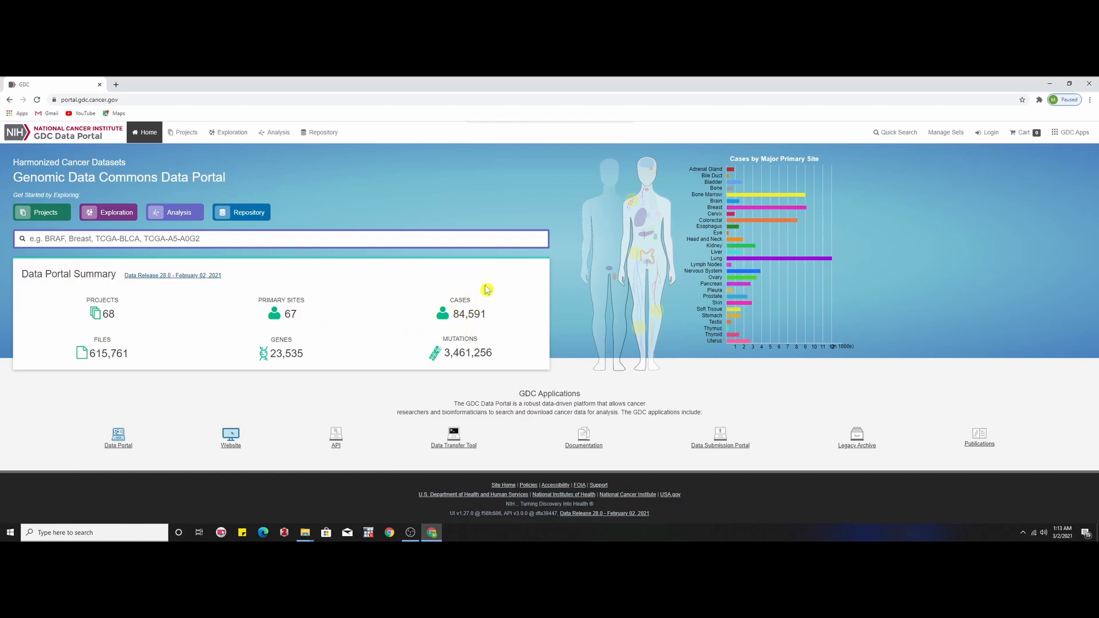
Look over the list of available GDC Apps, then close it.
mouse_move(647, 168)
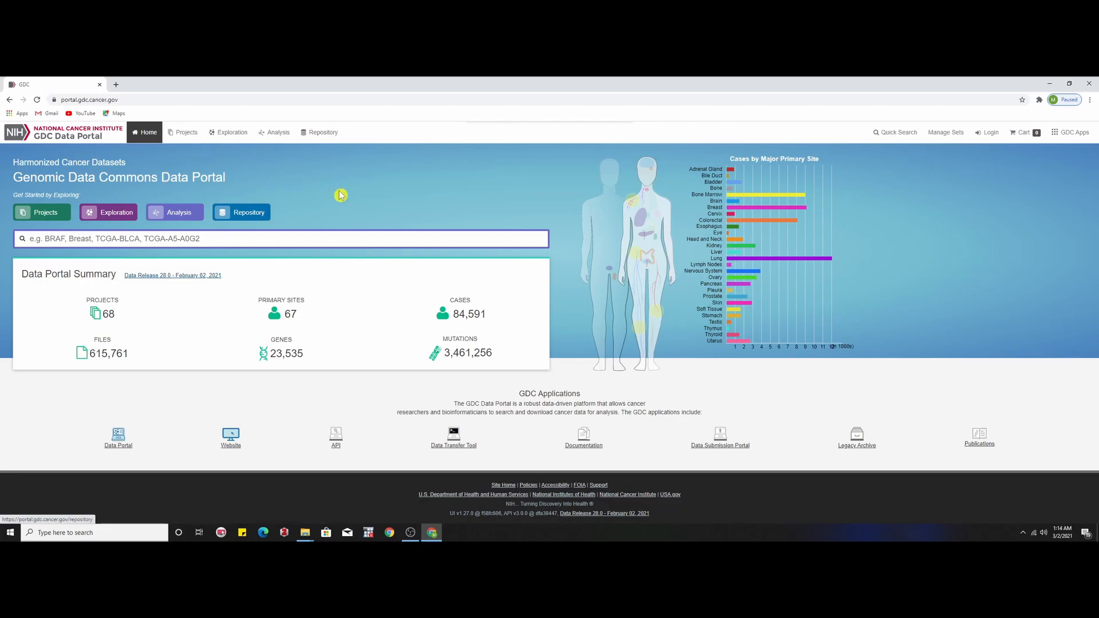
left_click(1074, 139)
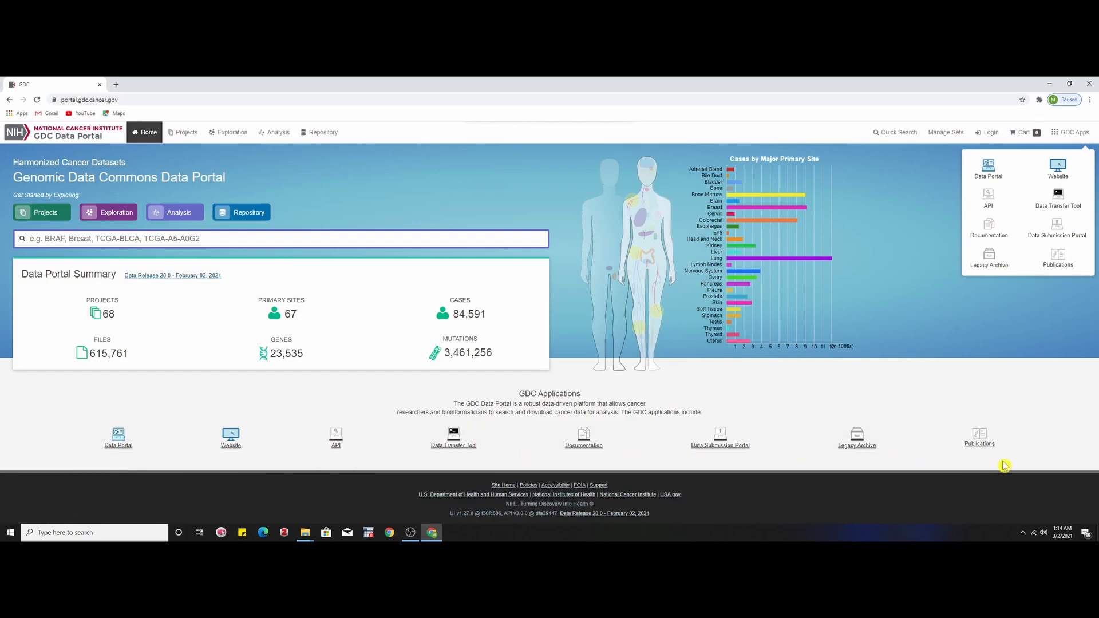
left_click(1045, 352)
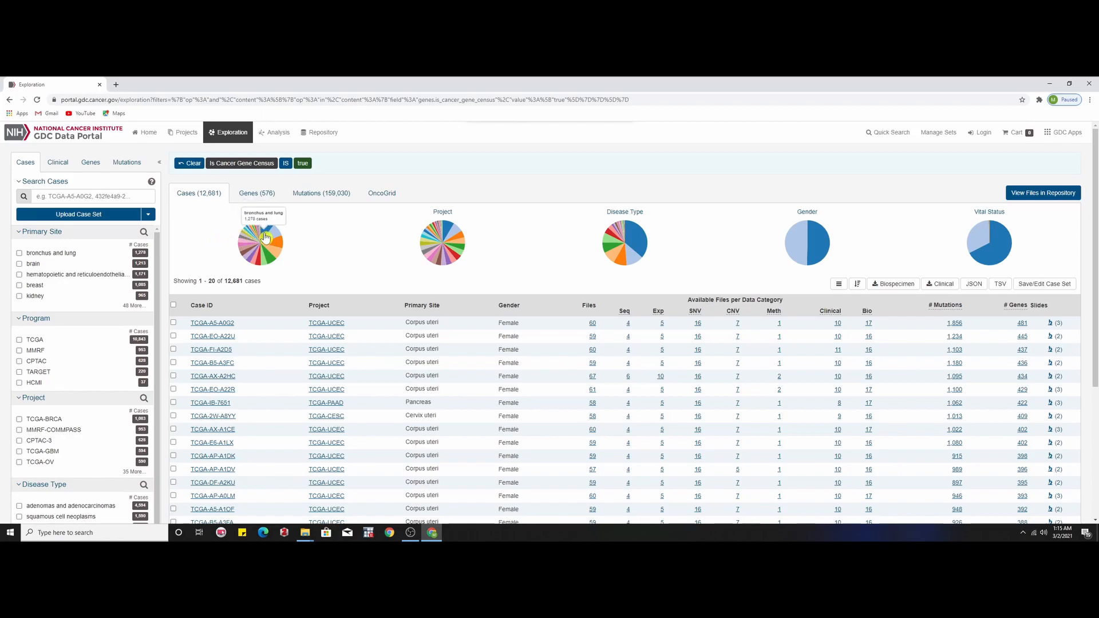
On the Exploration page, expand the full primary site list and filter the cases to colon.
mouse_move(441, 254)
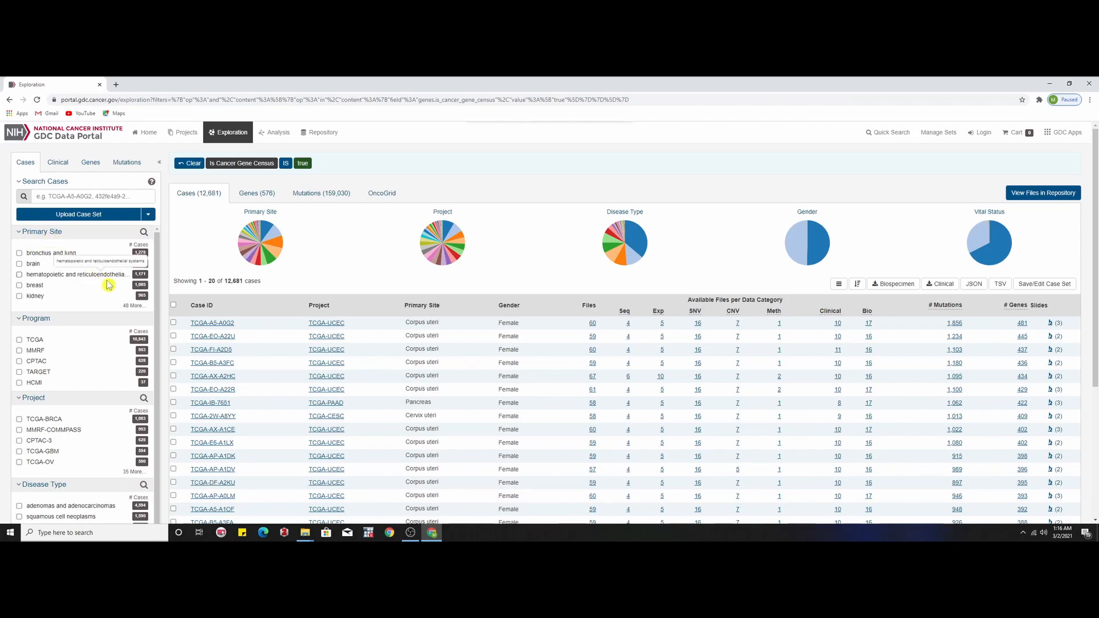
left_click(126, 306)
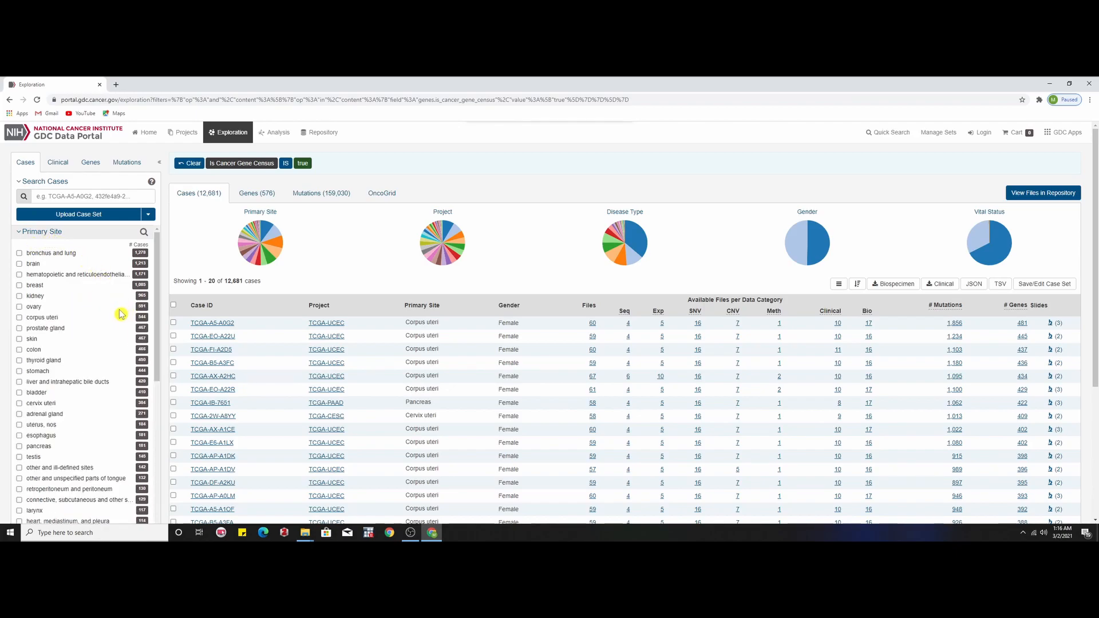
scroll(80, 320, "down", 4)
scroll(56, 323, "up", 4)
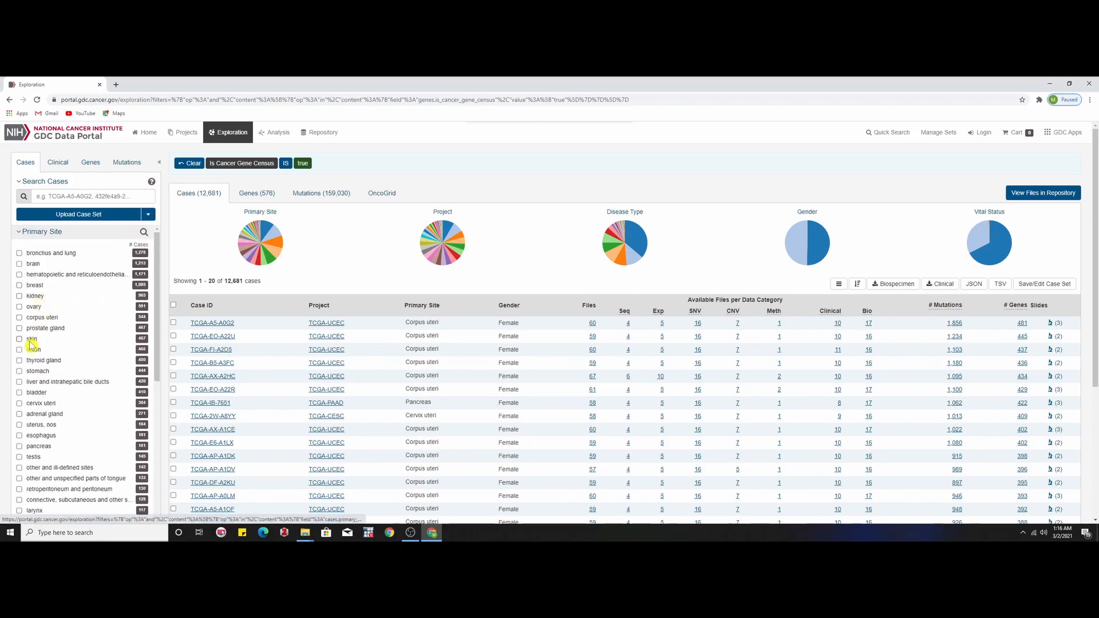
left_click(23, 349)
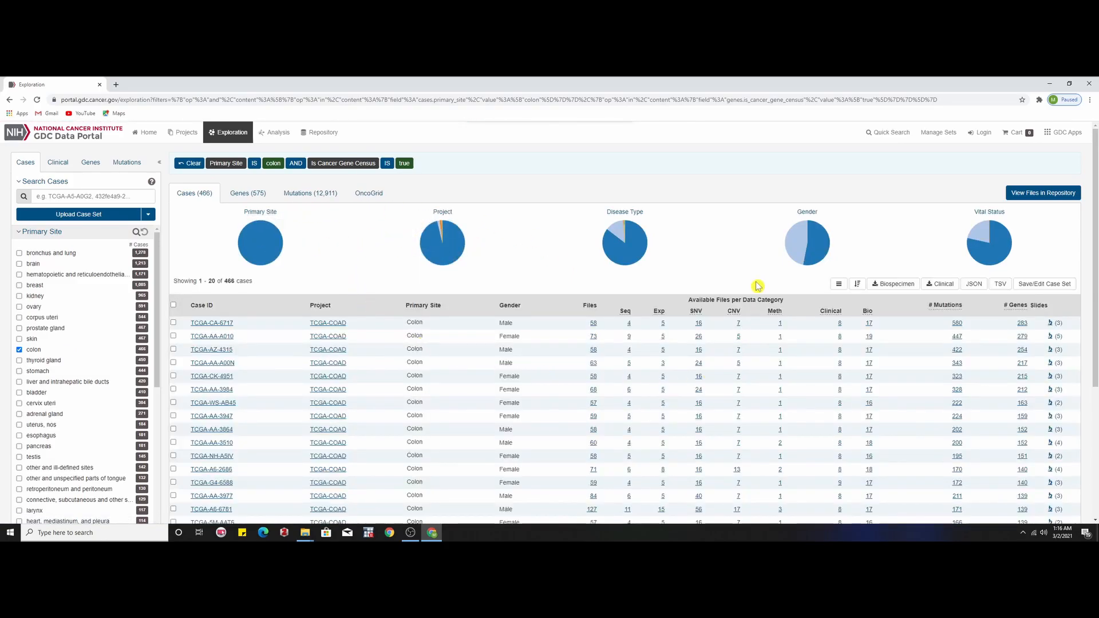
Narrow the colon cases to the TCGA program and the TCGA-COAD project.
mouse_move(269, 235)
scroll(159, 316, "down", 1)
left_click_drag(160, 316, 162, 498)
scroll(4, 404, "down", 4)
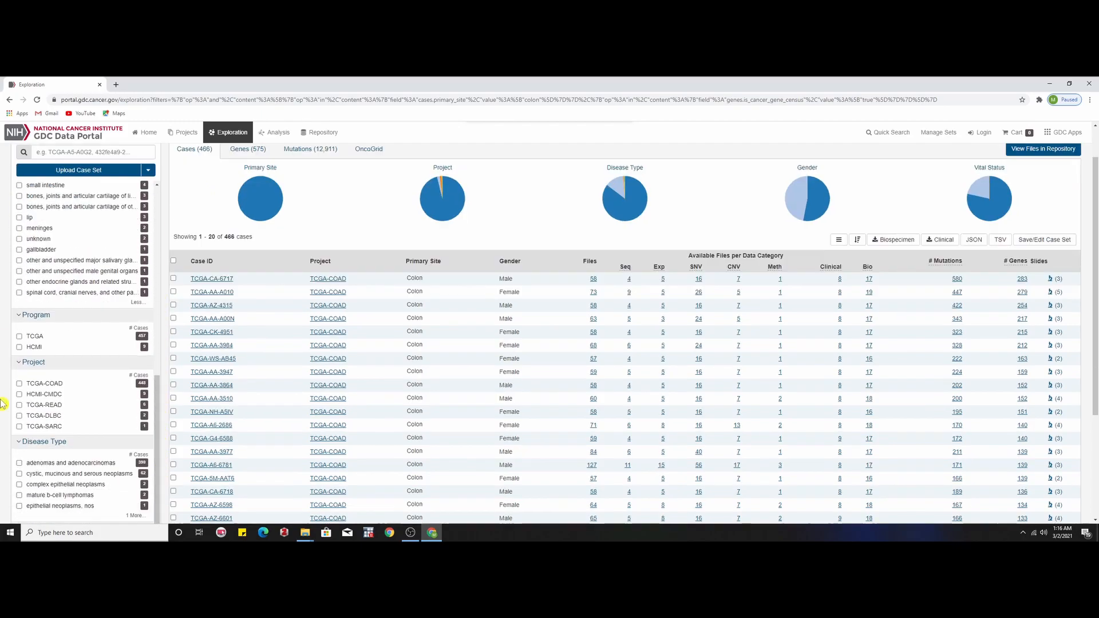
left_click(18, 179)
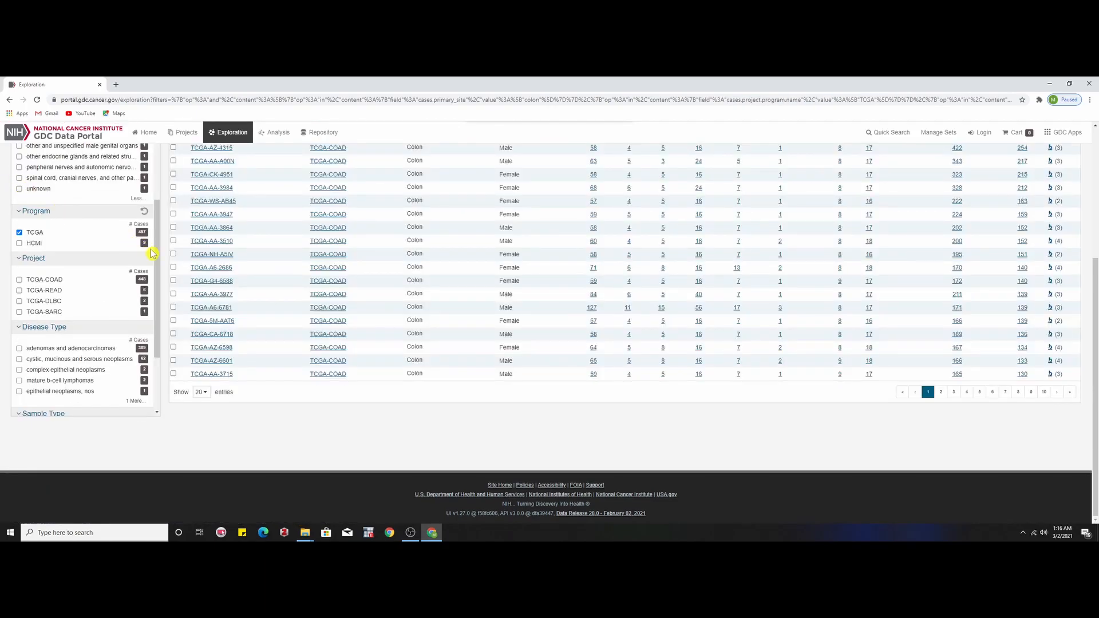
left_click_drag(156, 258, 161, 273)
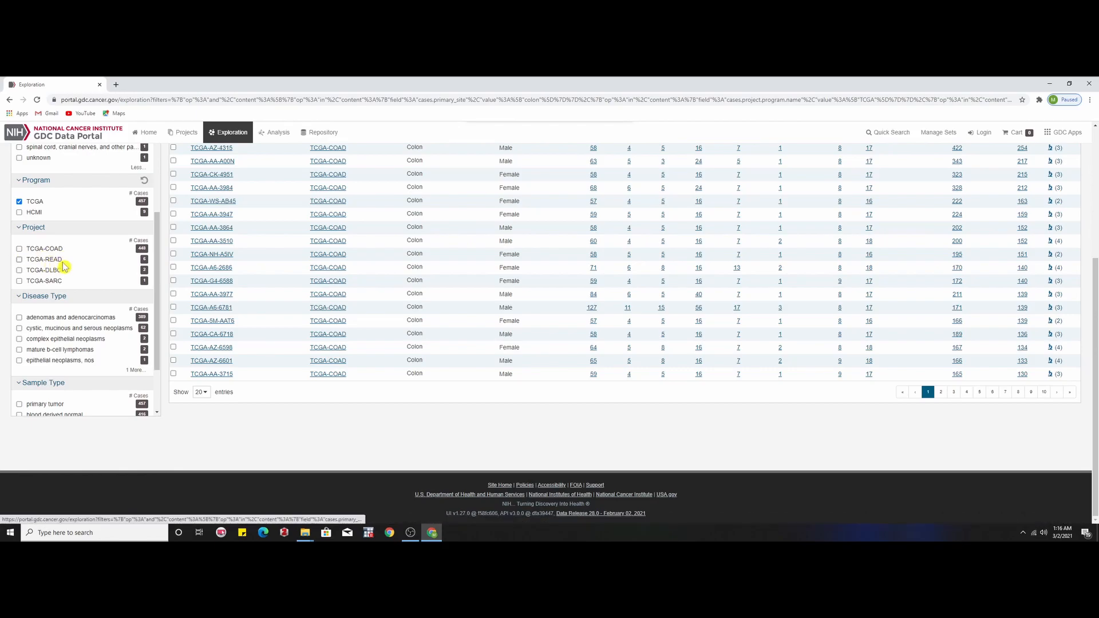
left_click(19, 250)
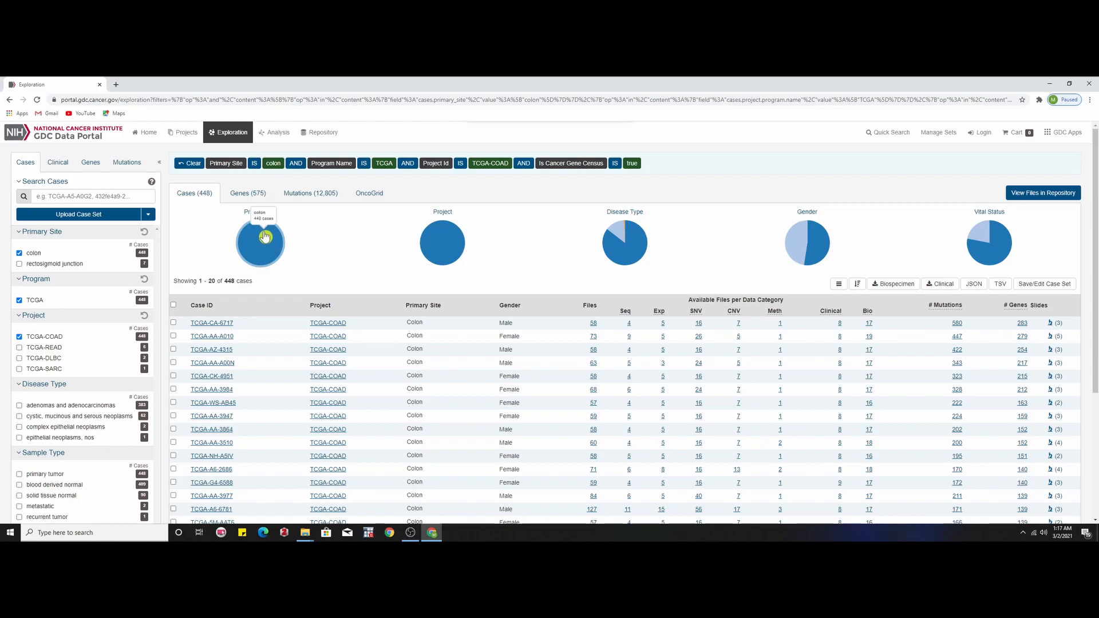
Show the clinical filters and expand the complete list of AJCC pathologic stages.
mouse_move(429, 241)
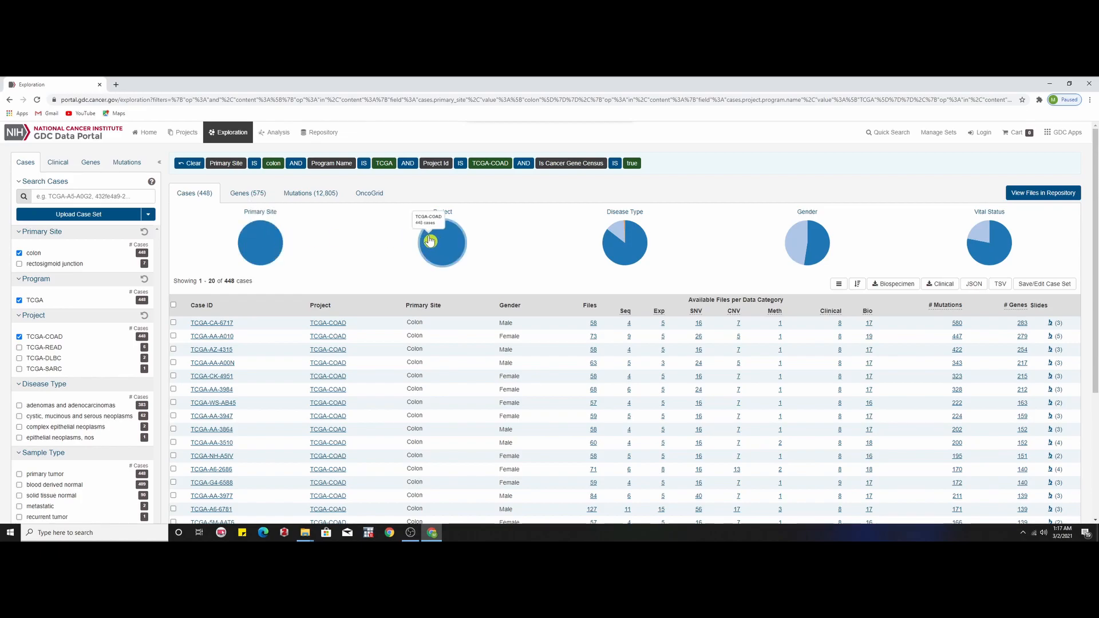
mouse_move(618, 241)
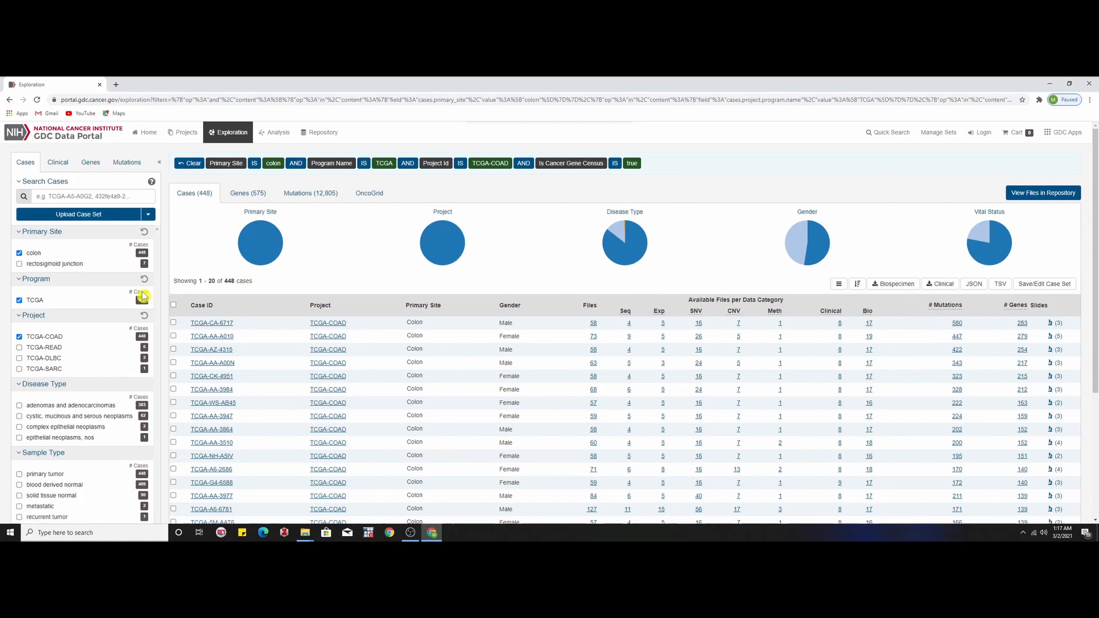
left_click(63, 168)
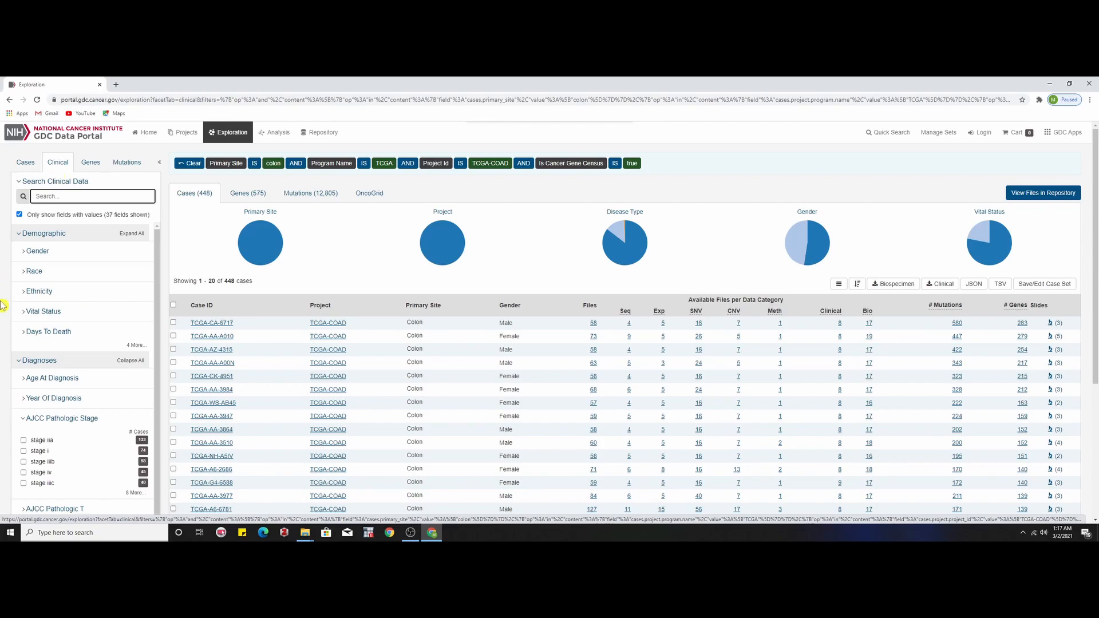
scroll(4, 361, "down", 4)
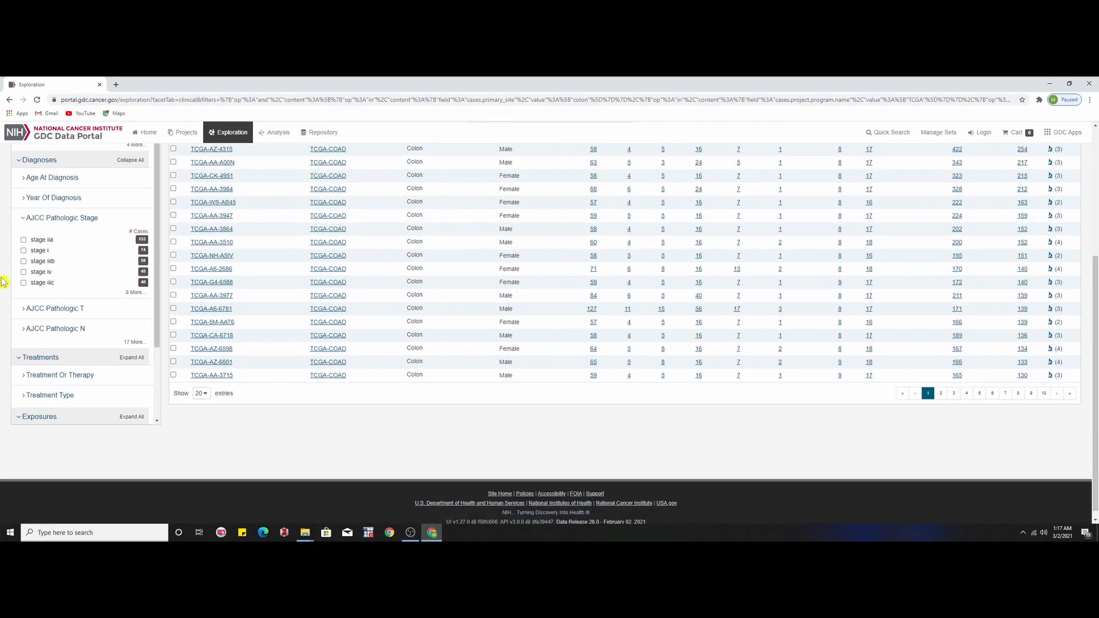
left_click(136, 292)
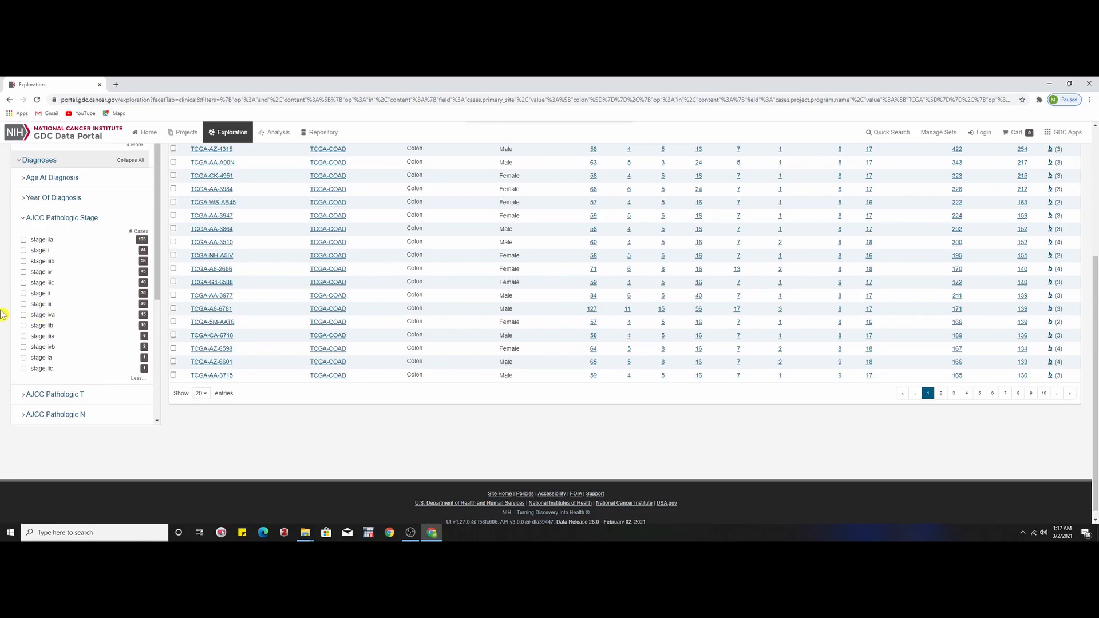
Filter the cases by AJCC pathologic stage to stages i, ia, ii, iia, iib and iic.
left_click(24, 251)
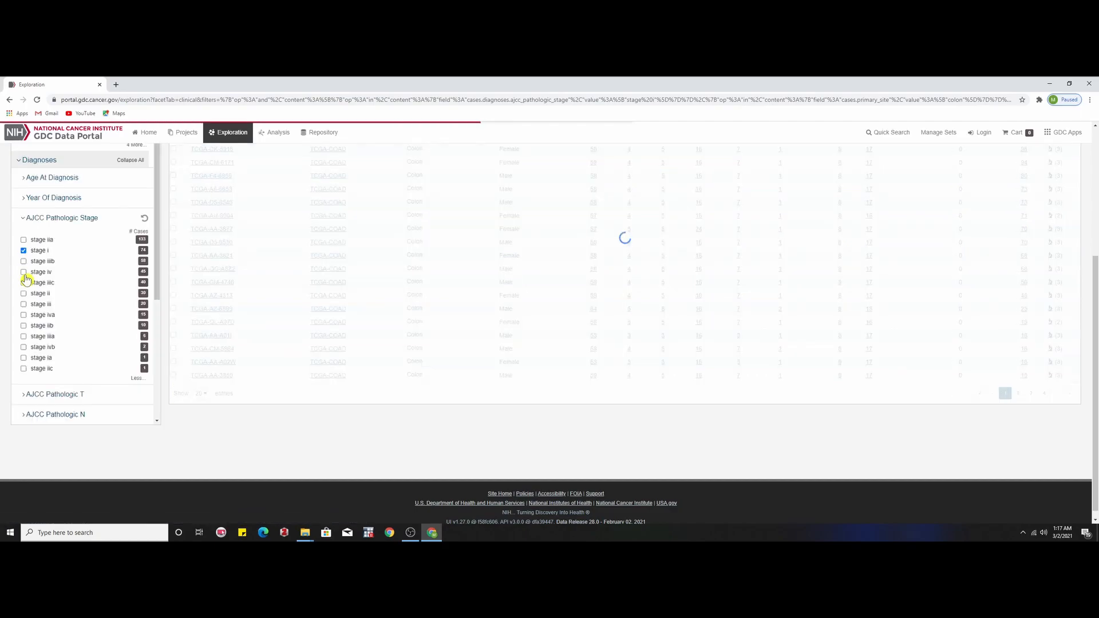
left_click(24, 294)
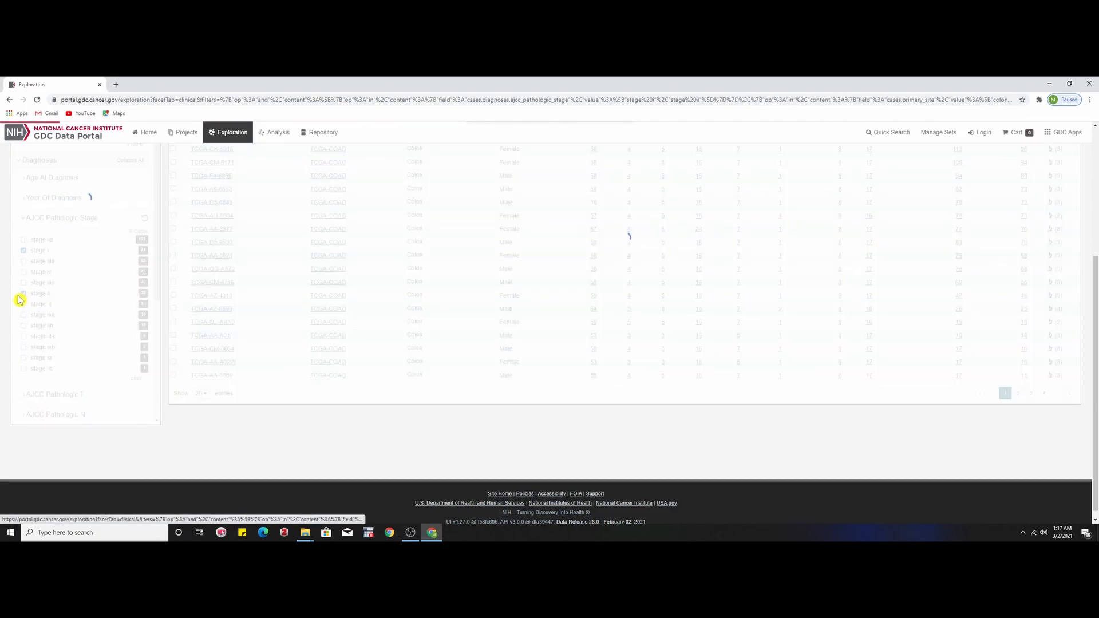
left_click(24, 326)
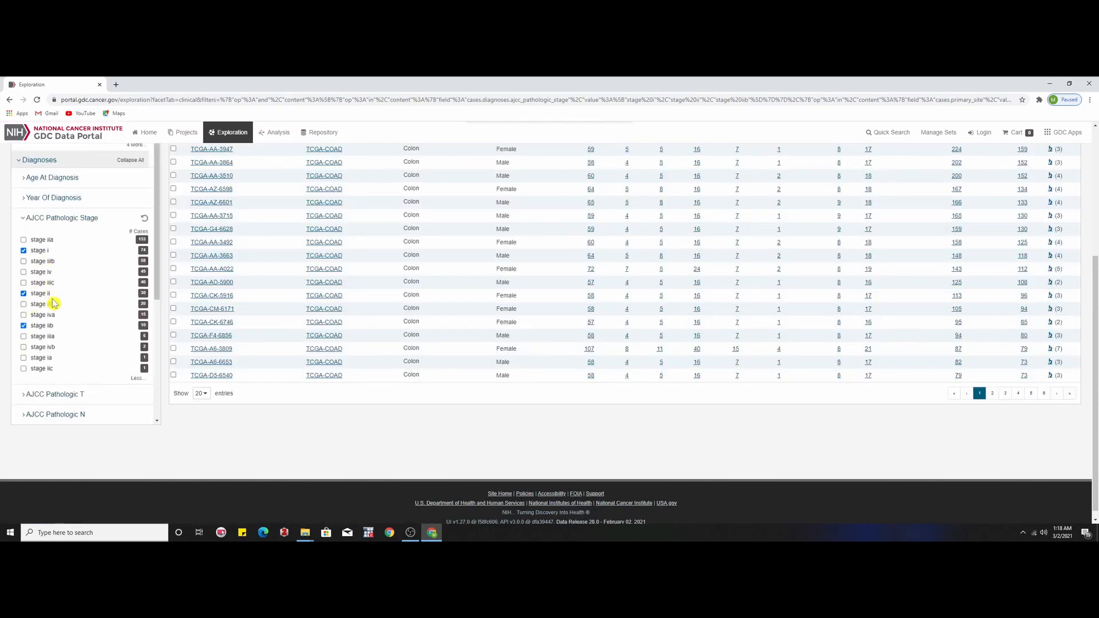
left_click(24, 358)
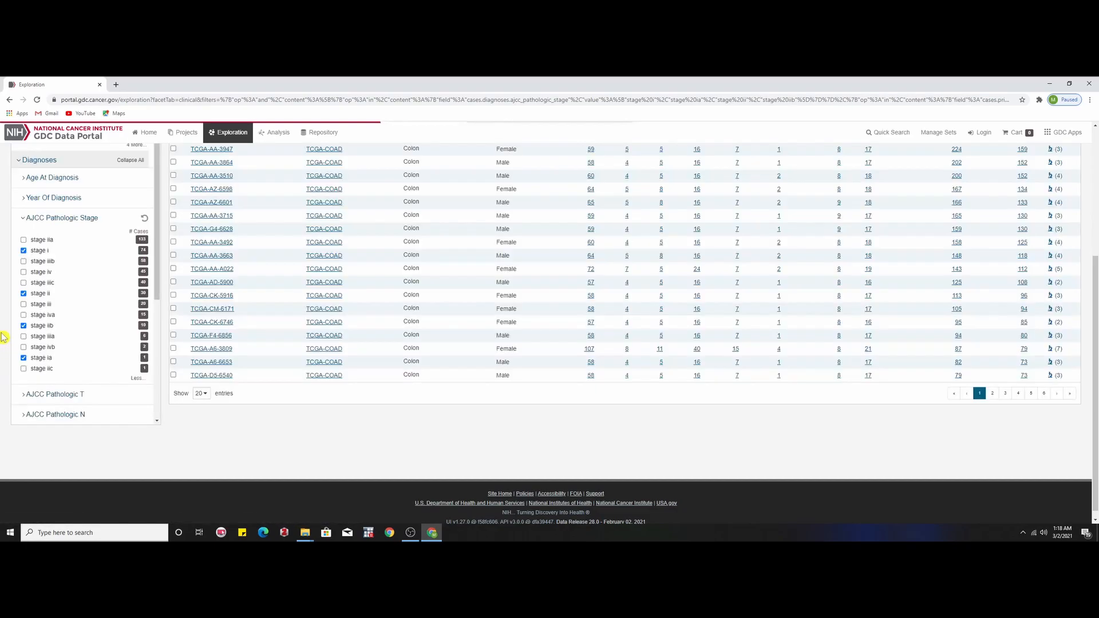
left_click(23, 369)
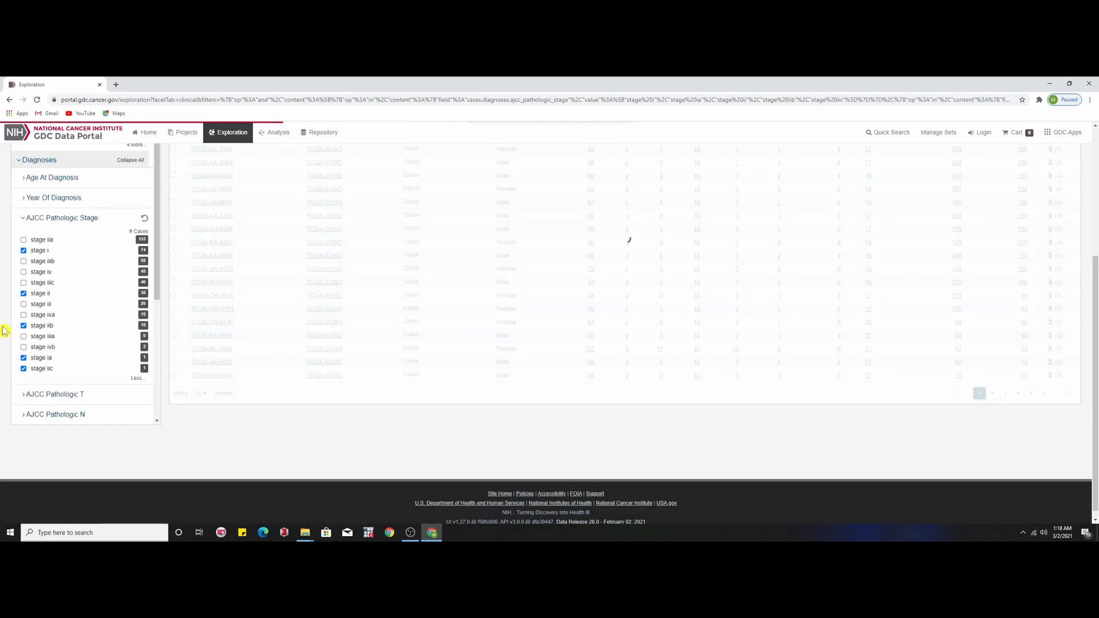
left_click(23, 240)
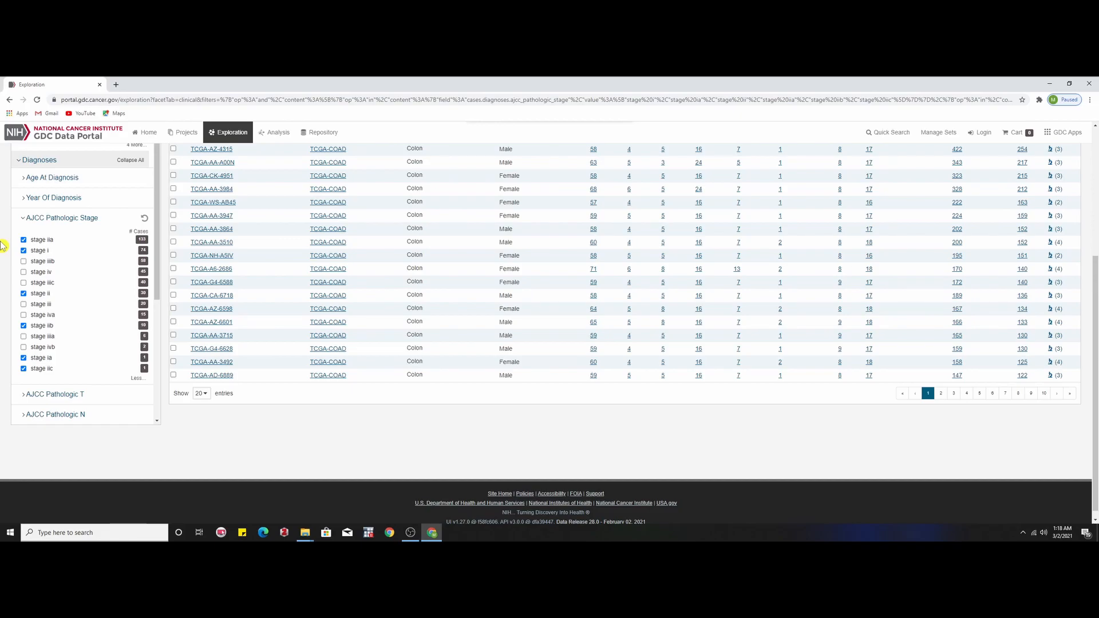
scroll(407, 251, "up", 4)
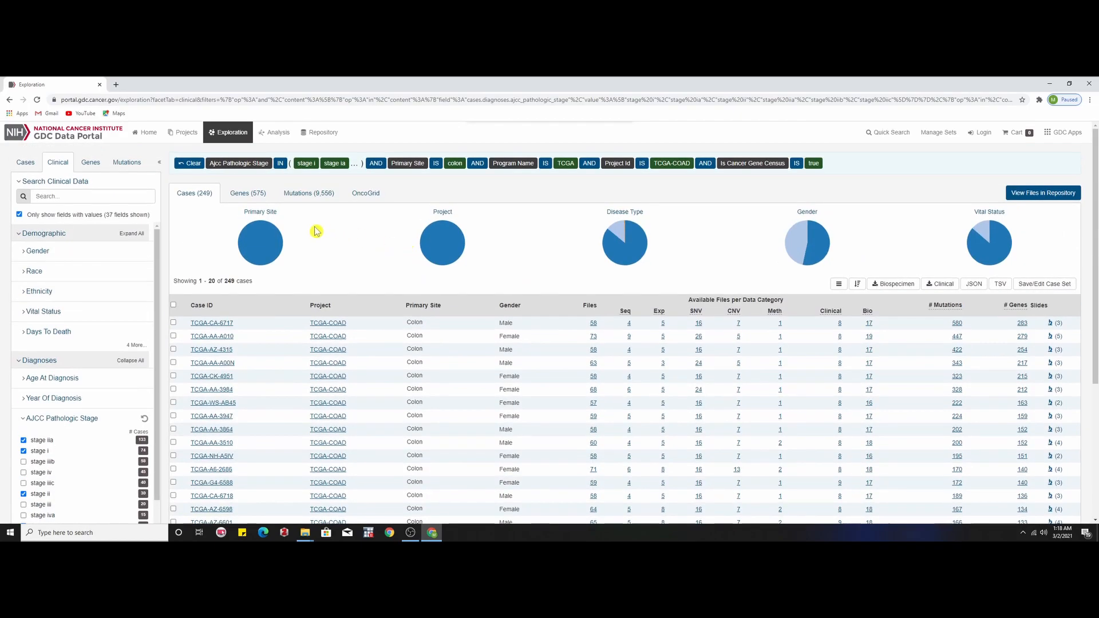
Save the filtered cases as a new case set named "group 1".
mouse_move(265, 234)
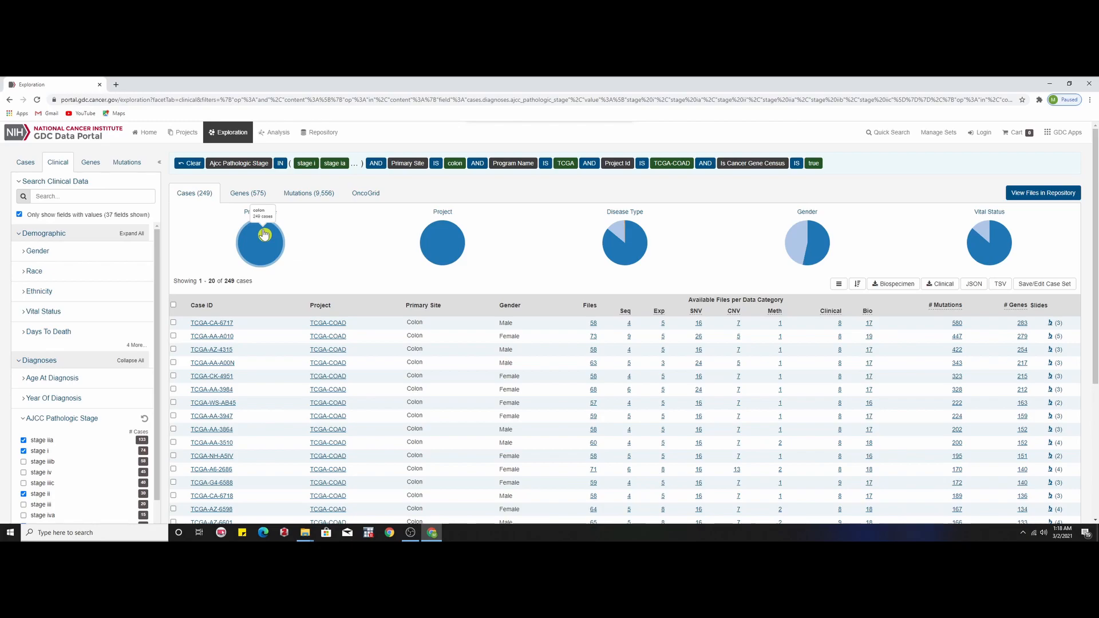
left_click(1050, 288)
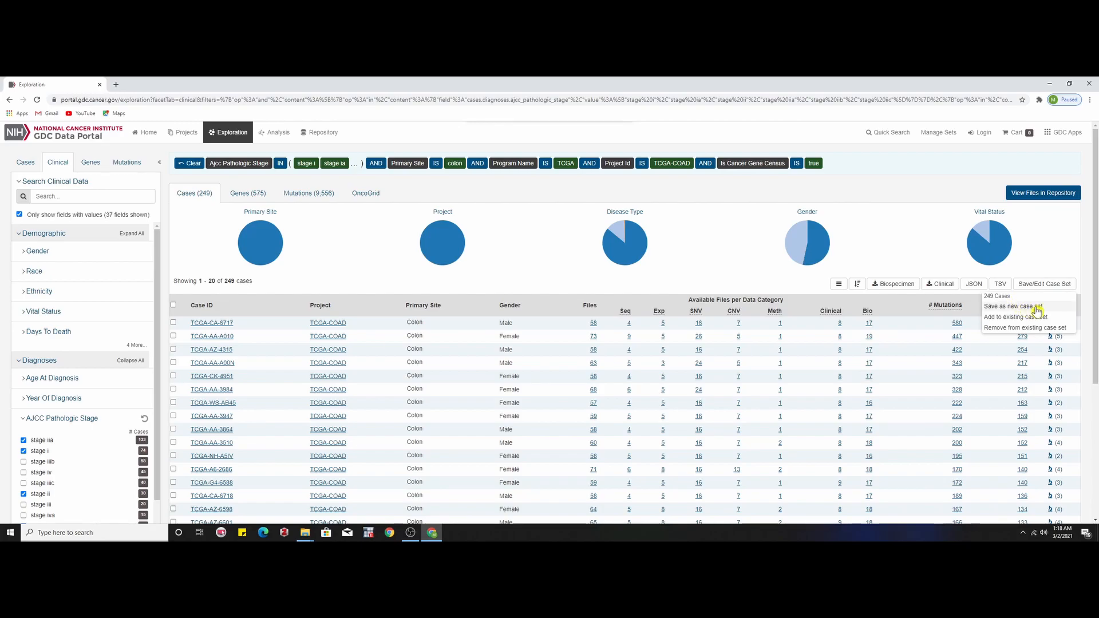
left_click(1039, 307)
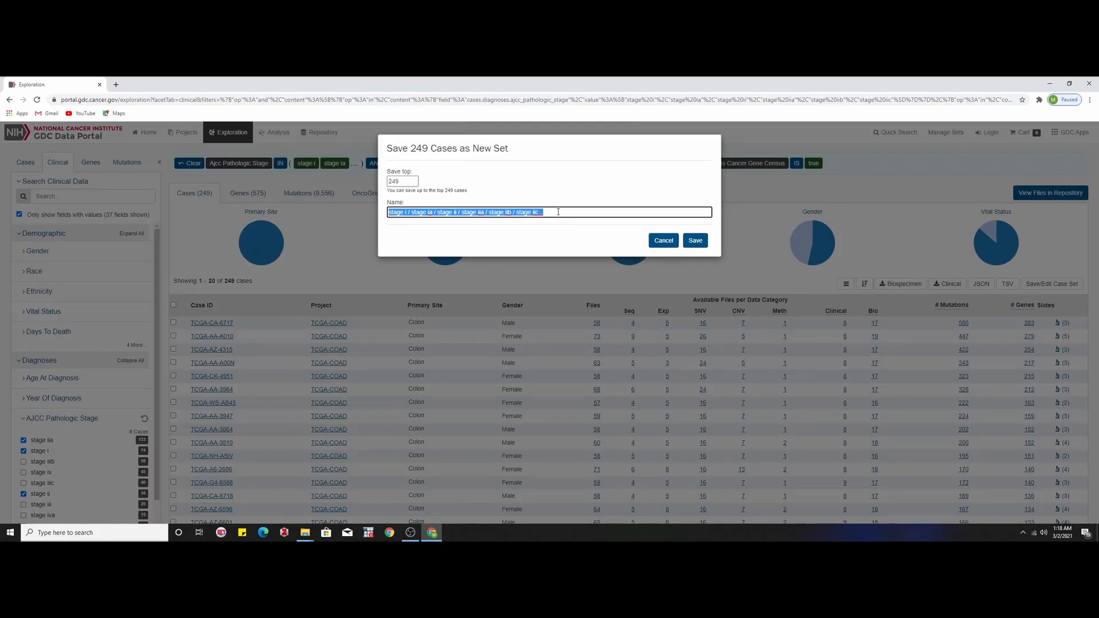
type("group 1")
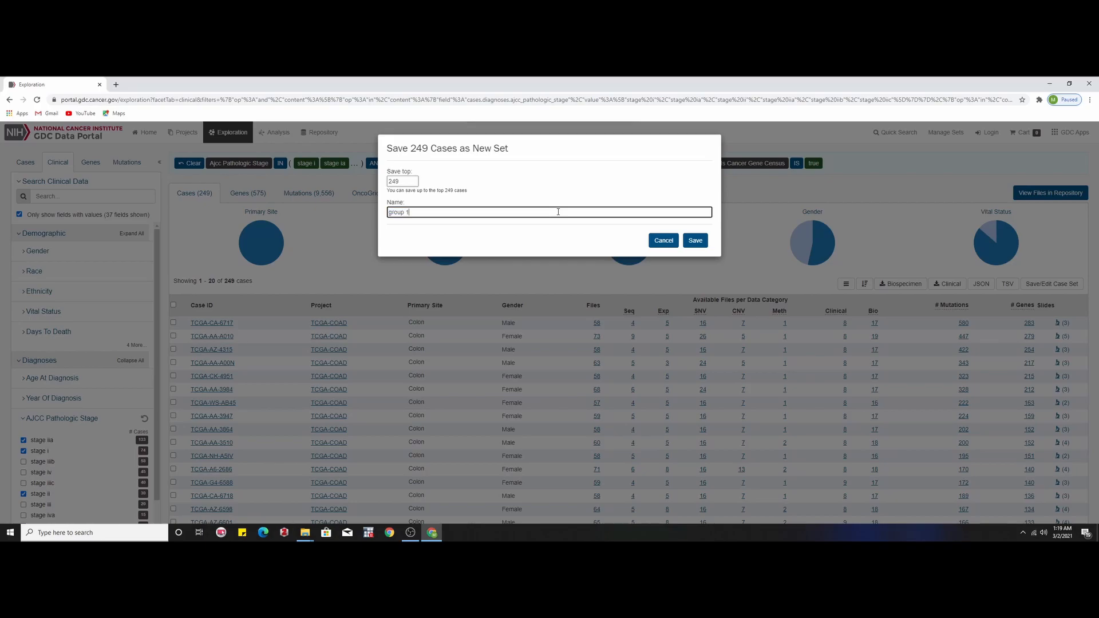
left_click(695, 240)
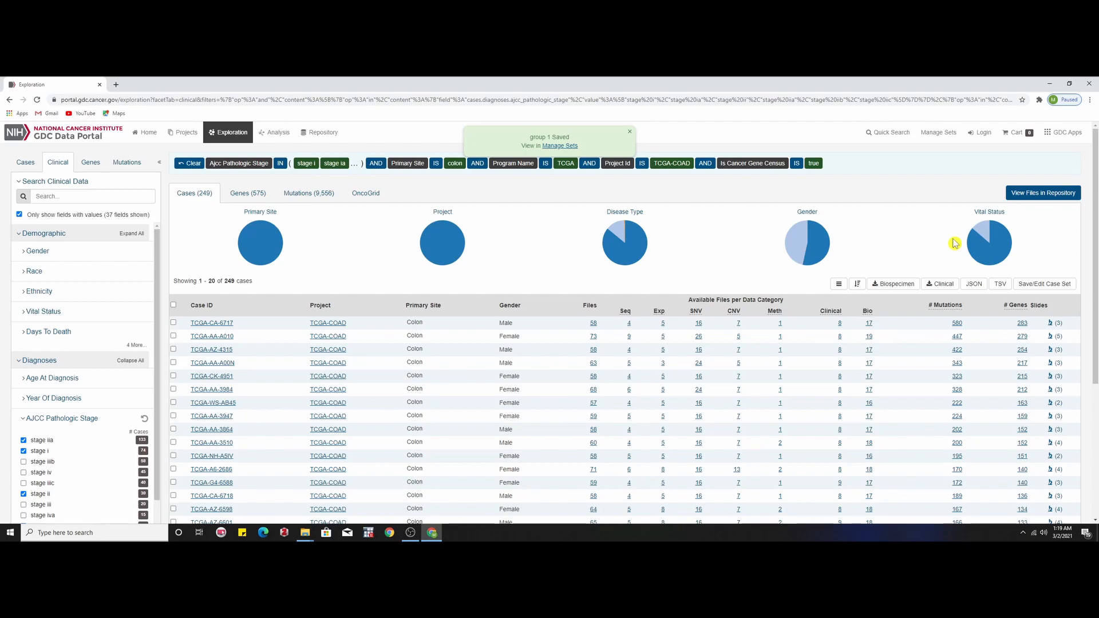
Clear stages i, ia, ii, iia, iib and iic from the AJCC pathologic stage filter and include stage iva.
scroll(6, 378, "down", 4)
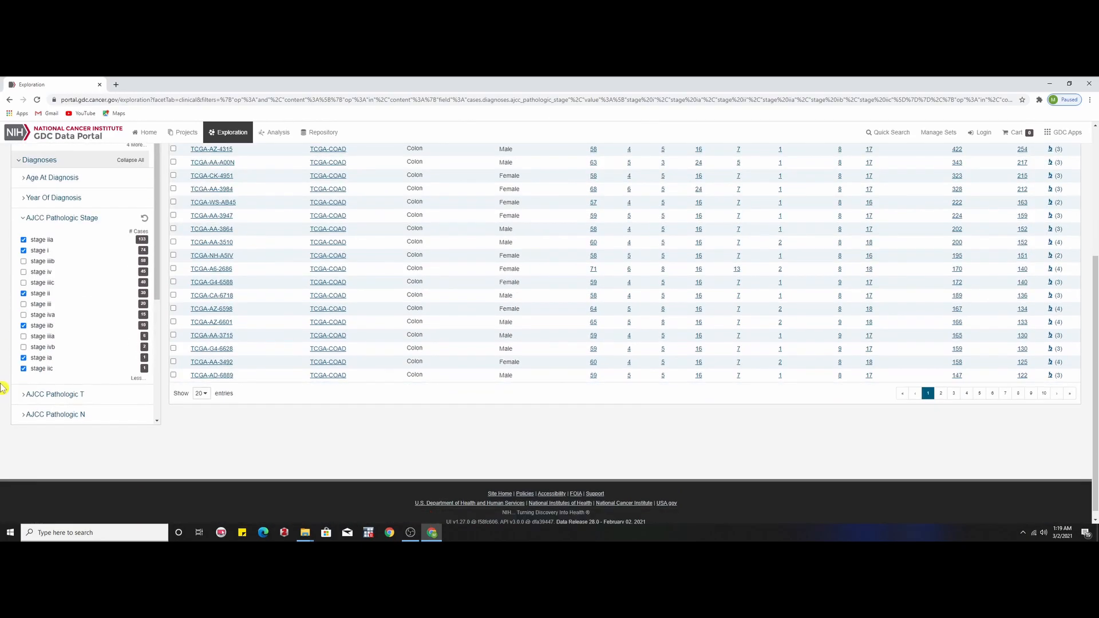
left_click(23, 239)
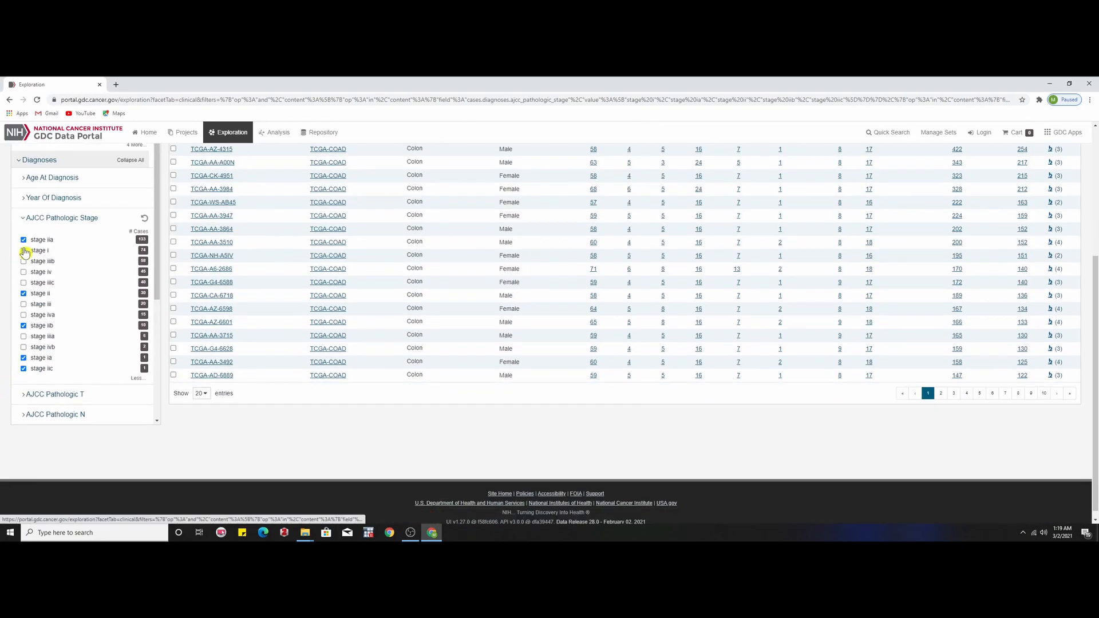
left_click(24, 251)
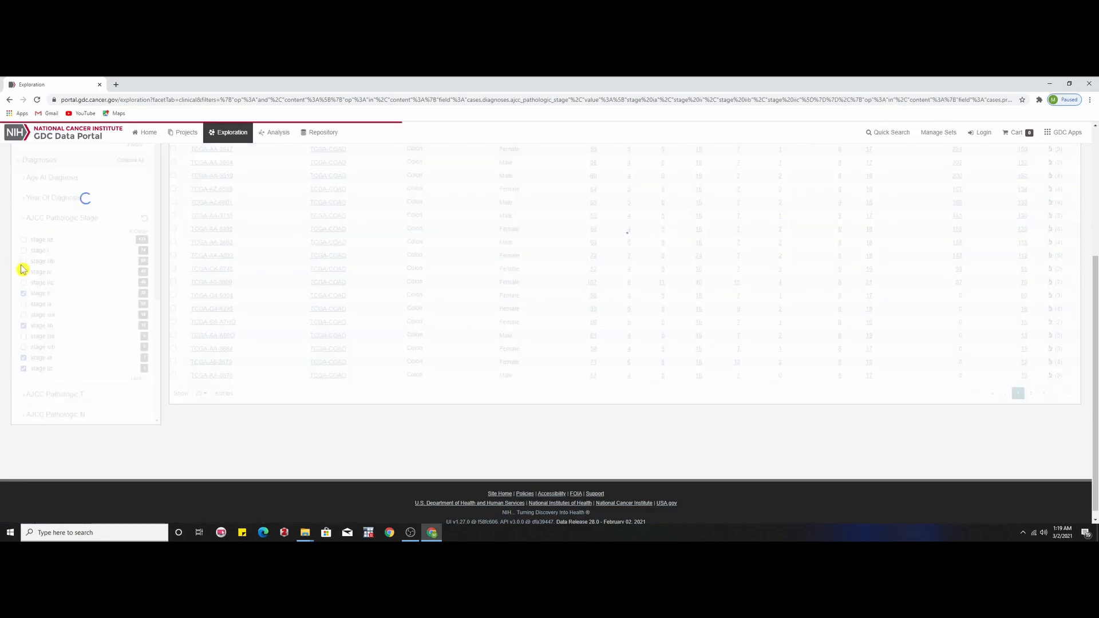
left_click(23, 294)
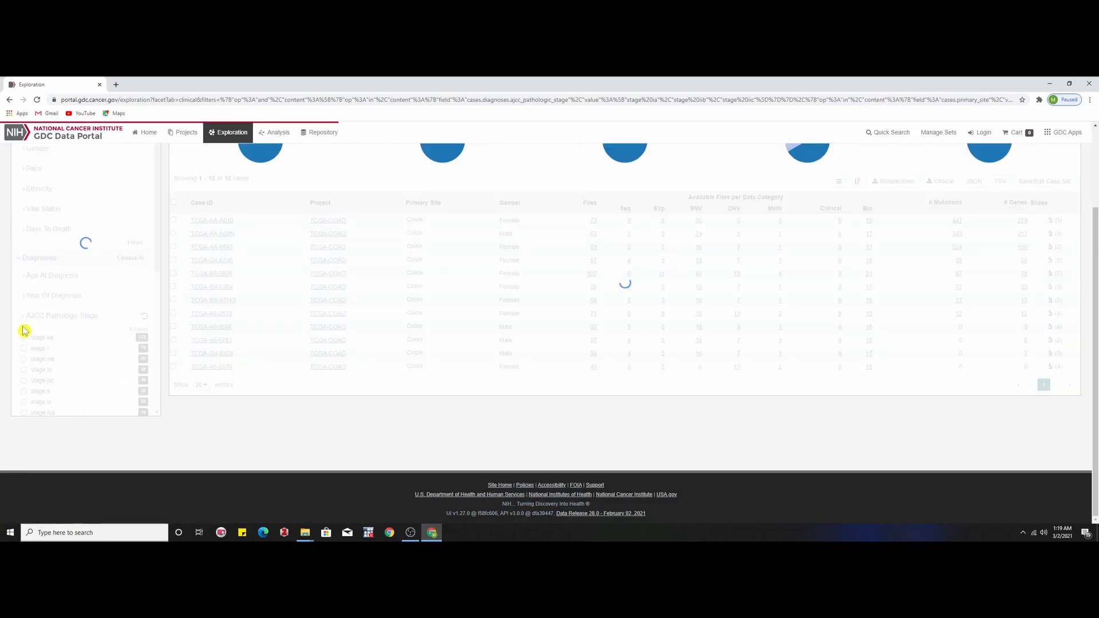
scroll(39, 355, "down", 4)
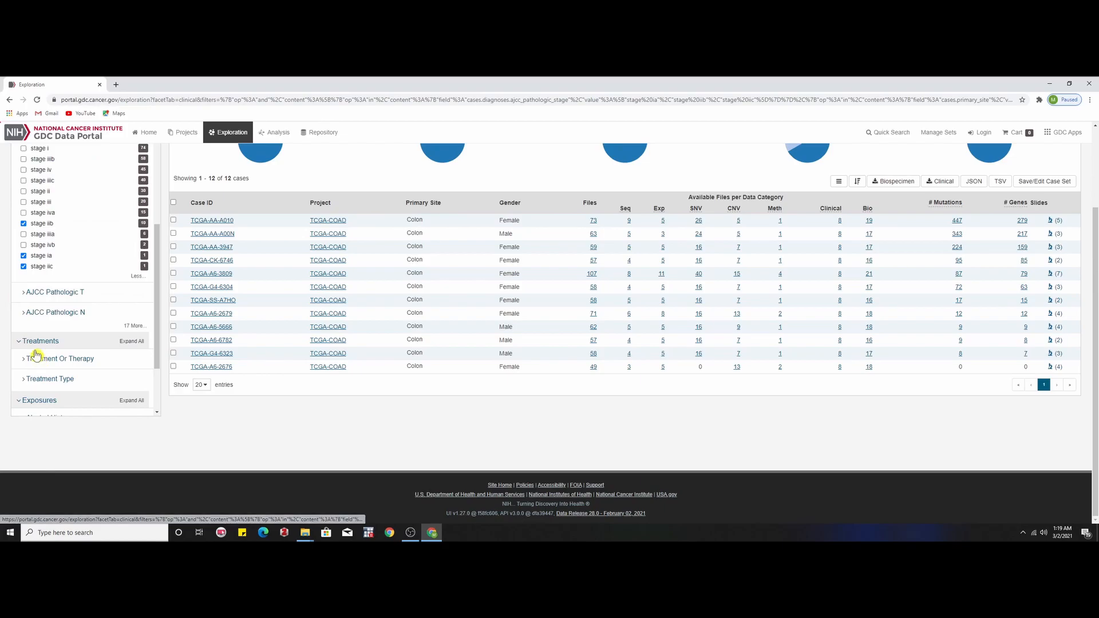
left_click(24, 267)
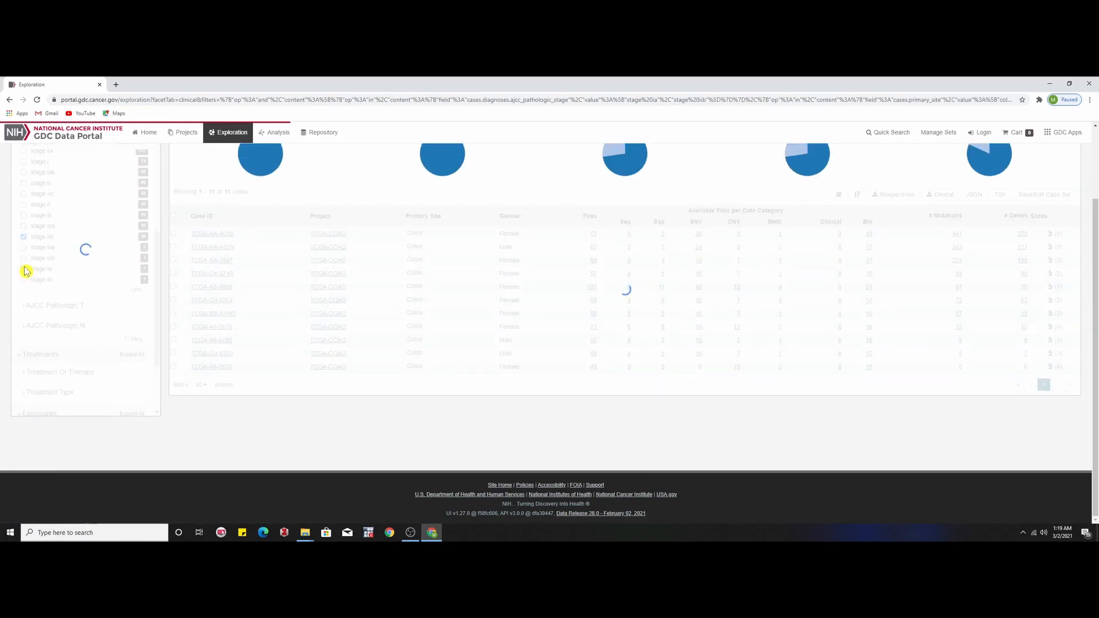
left_click(24, 269)
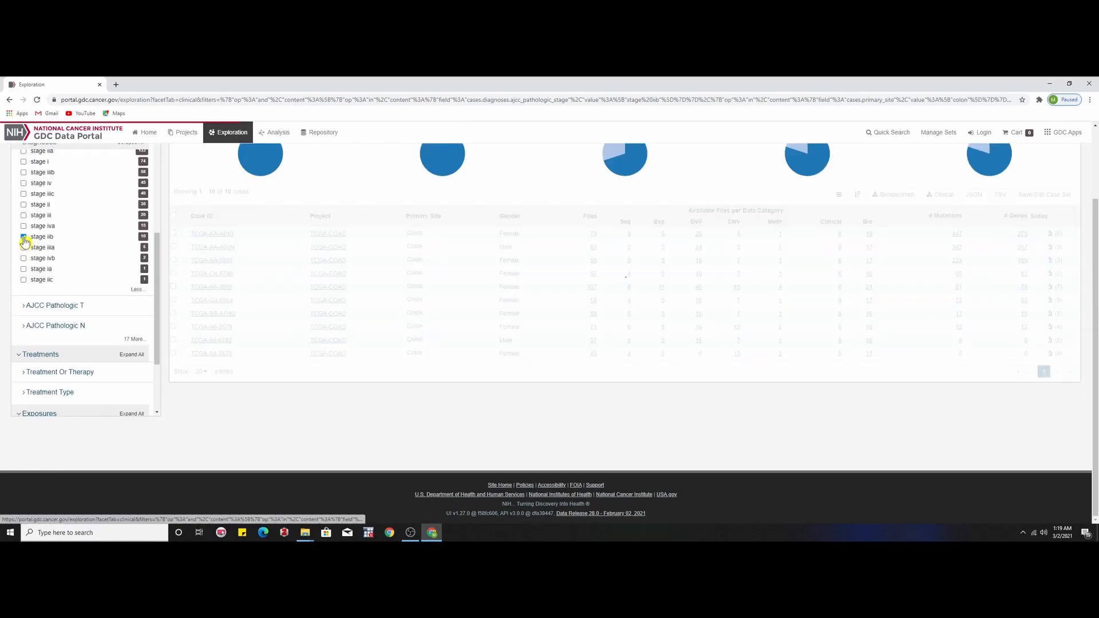
left_click(24, 264)
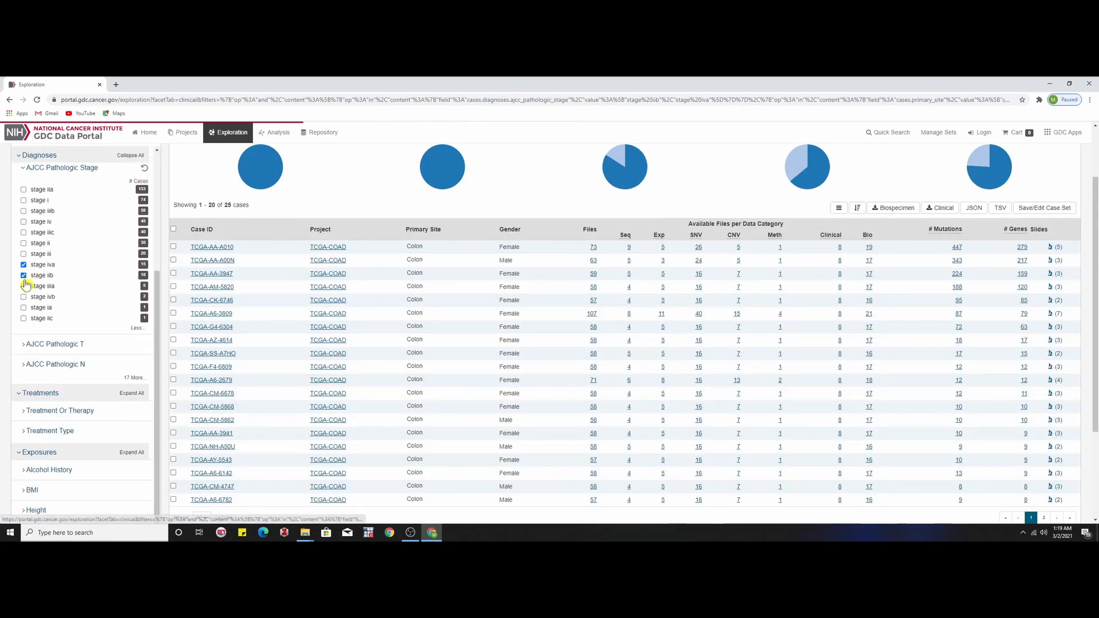
left_click(24, 276)
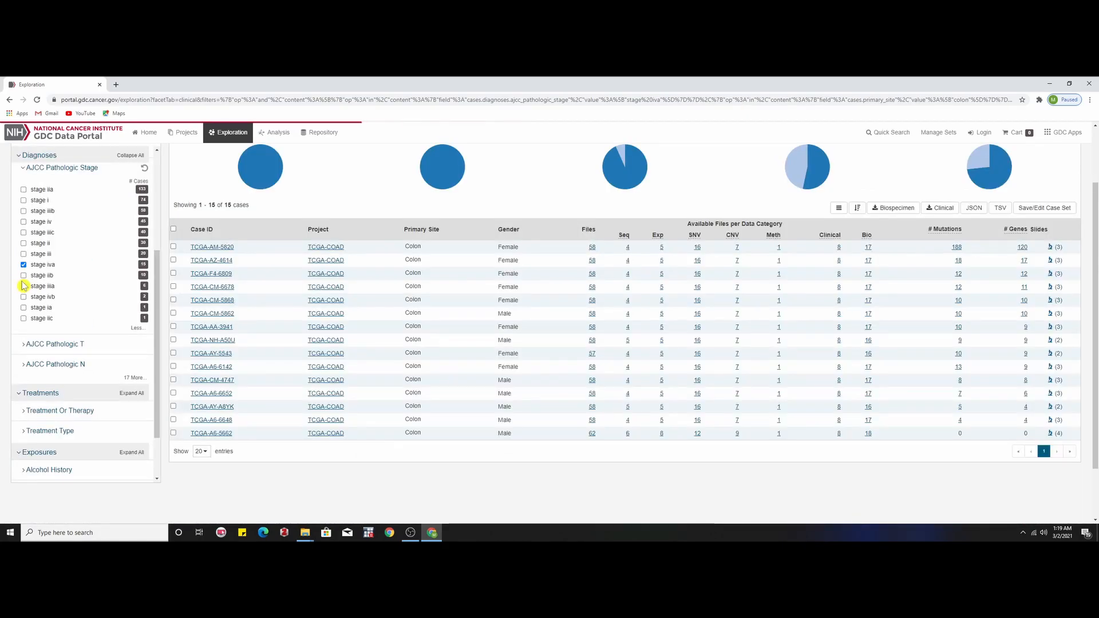
Add stages iii, iiia, iiib, iiic, iv and ivb to the AJCC pathologic stage filter.
left_click(24, 211)
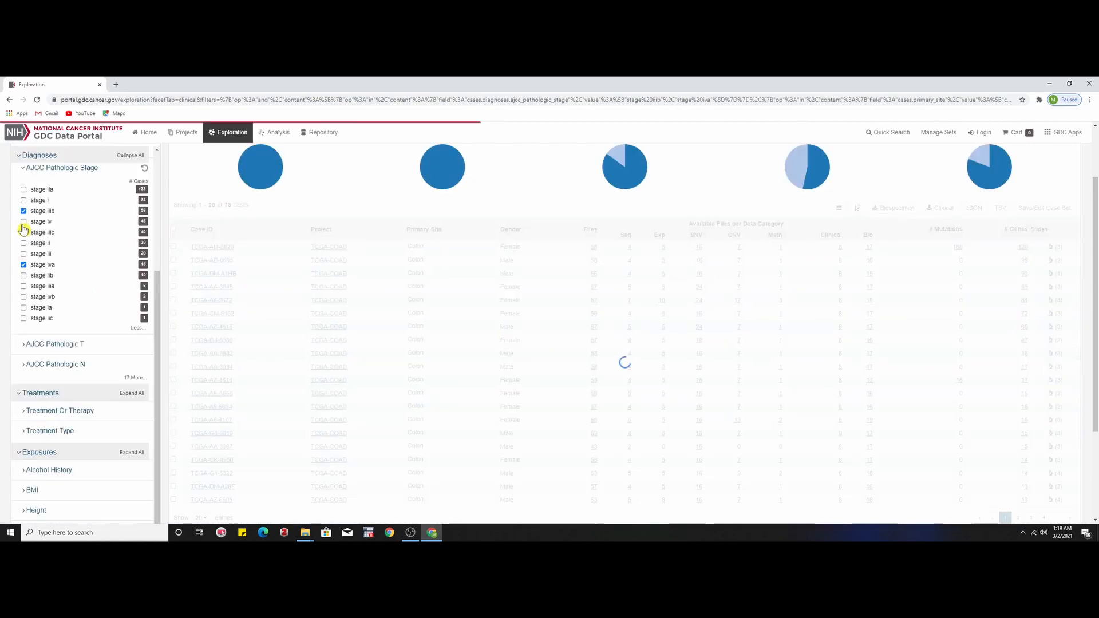
left_click(24, 222)
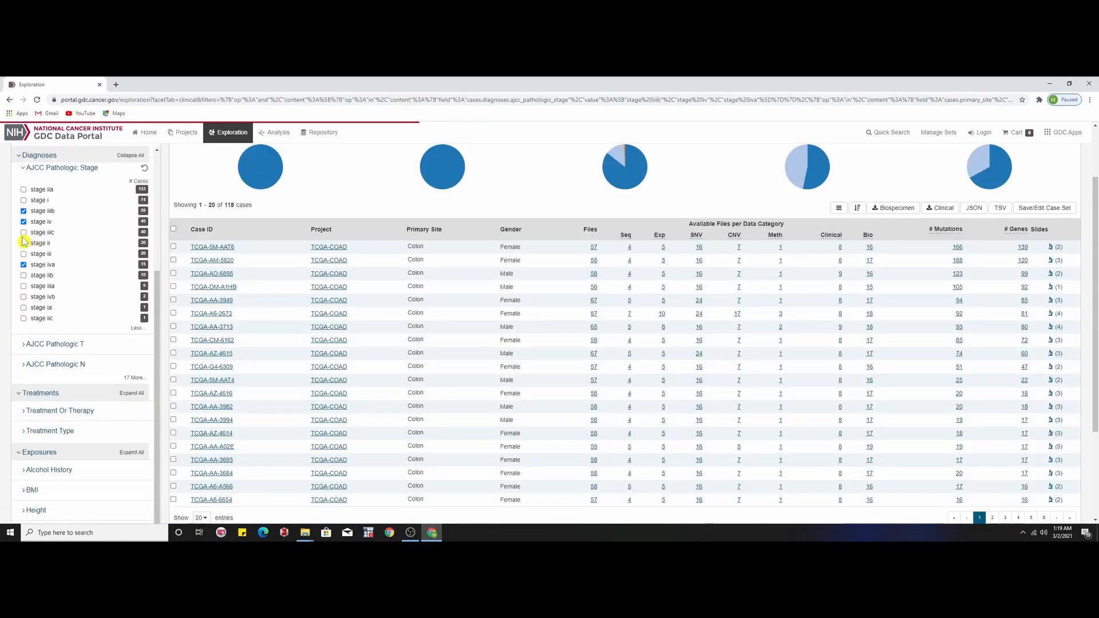
left_click(24, 232)
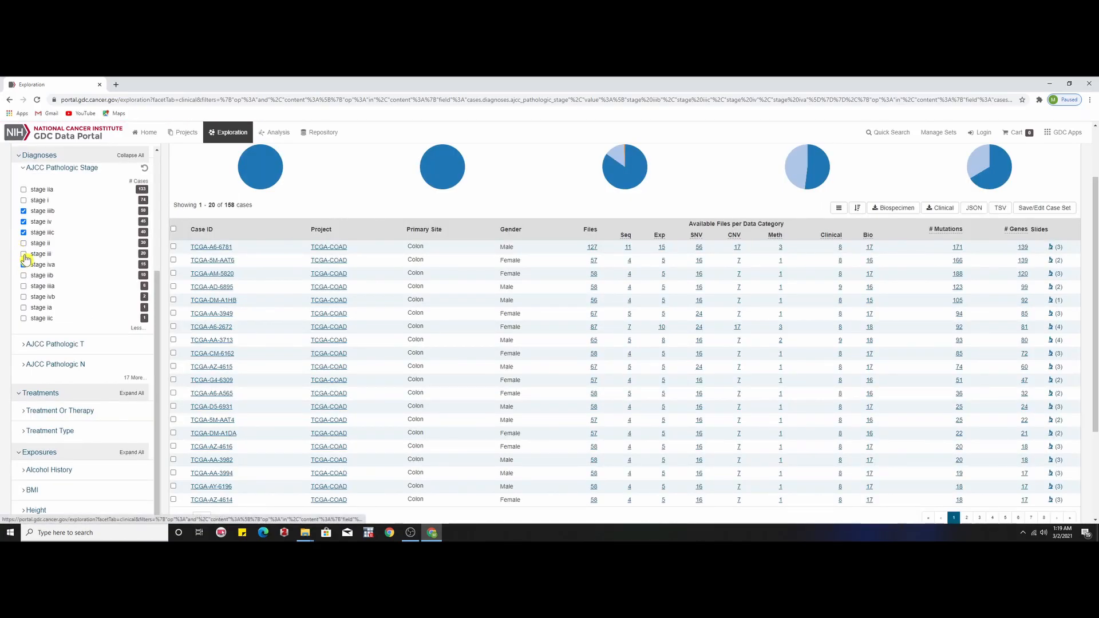
left_click(24, 255)
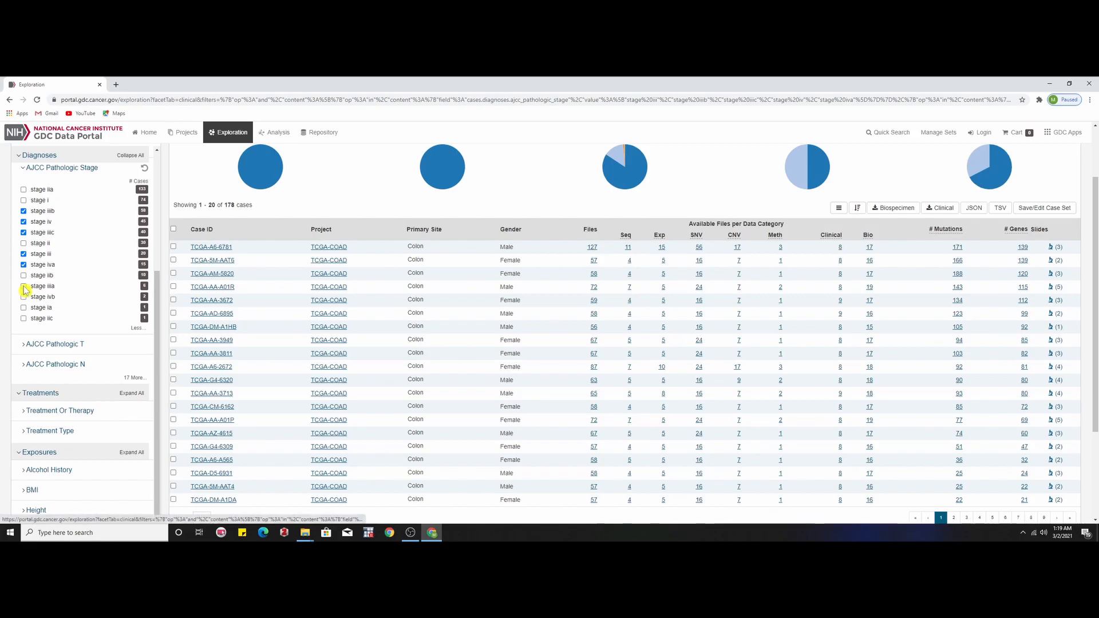
left_click(23, 288)
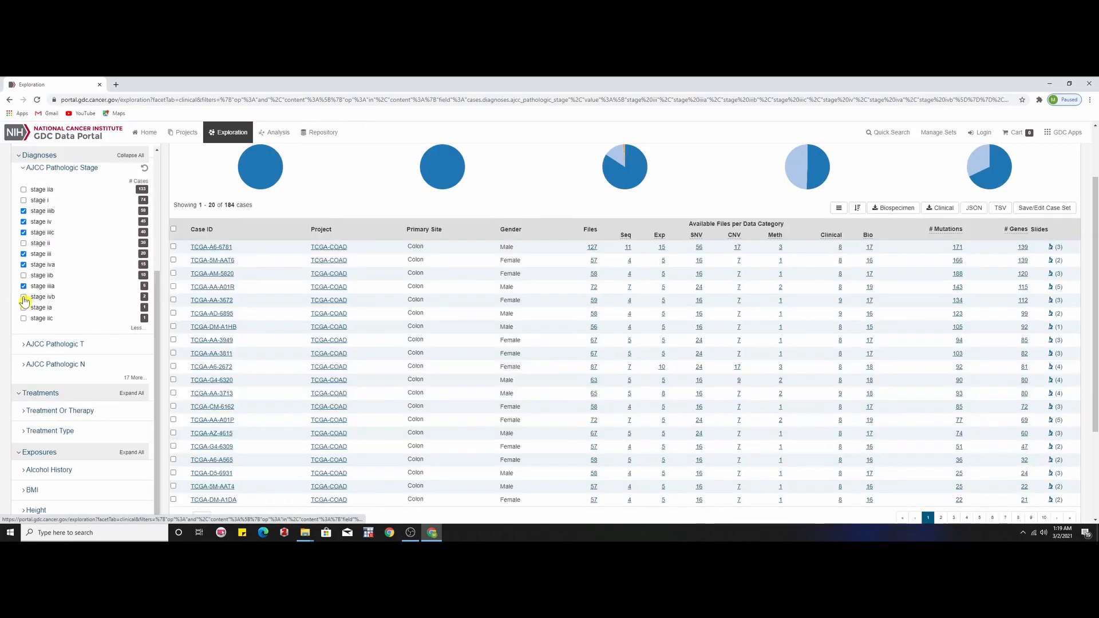
left_click(23, 296)
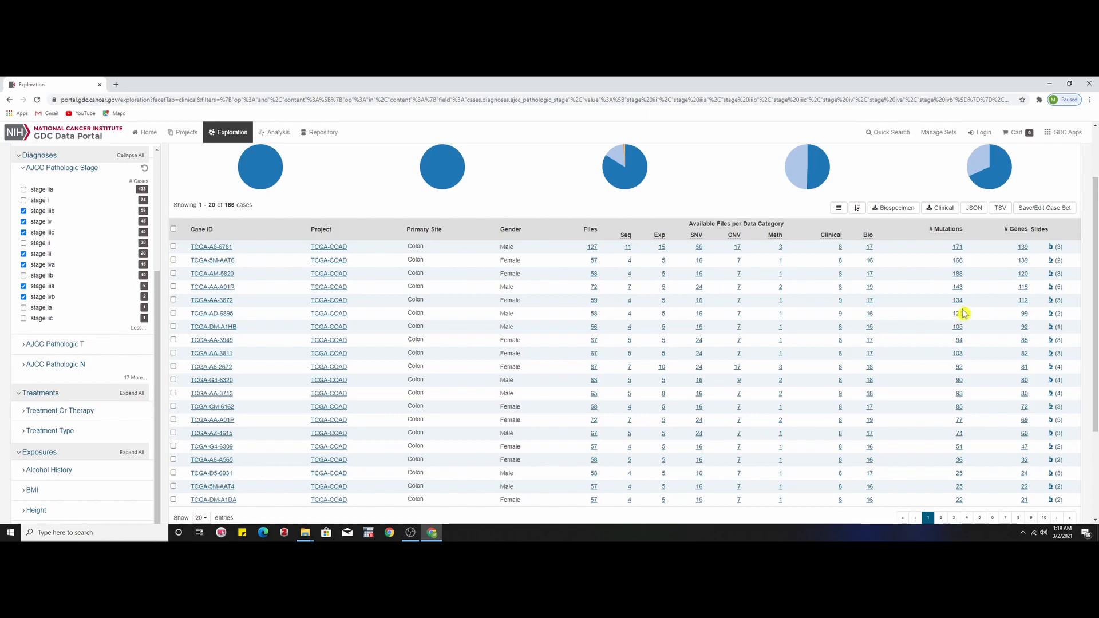
Save the filtered late-stage cases as a new case set named "group 2".
left_click(1052, 208)
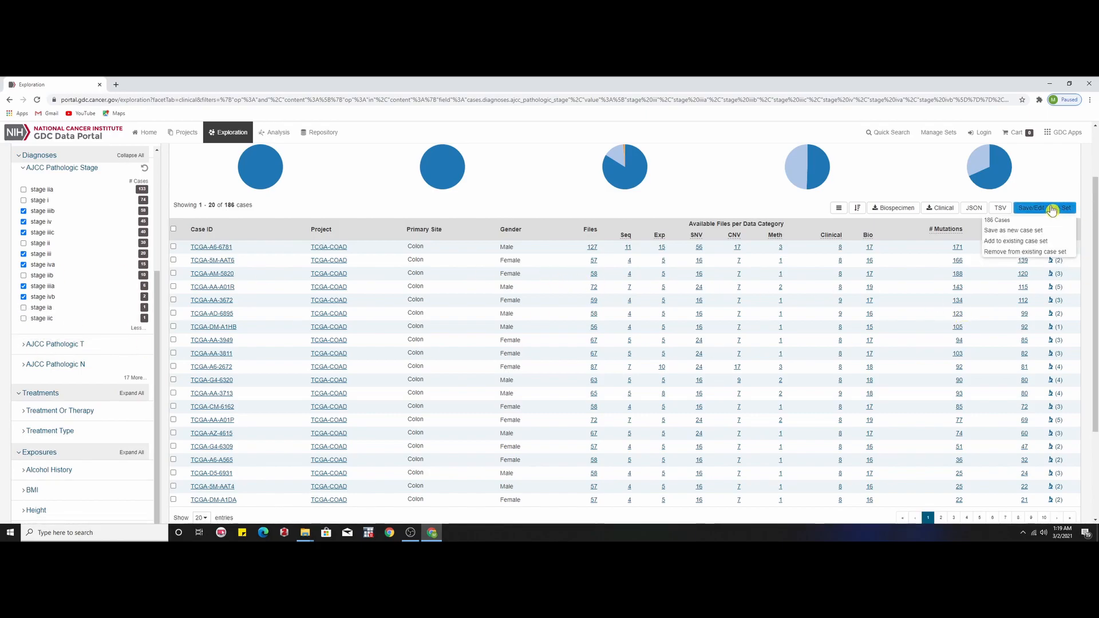
left_click(1023, 232)
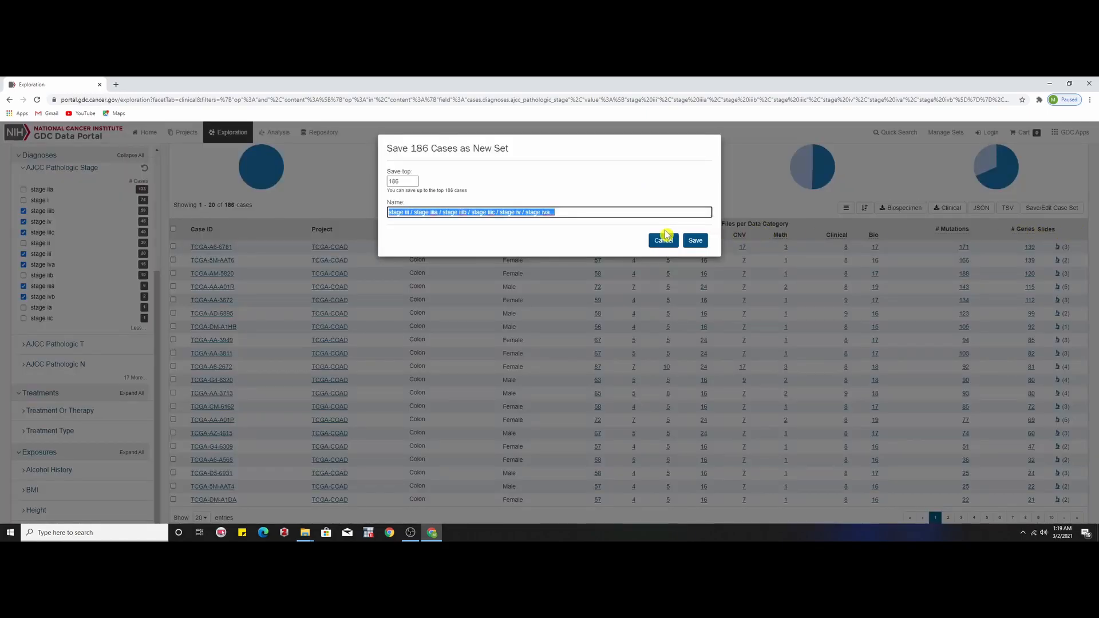
key("BackSpace")
type("group 2")
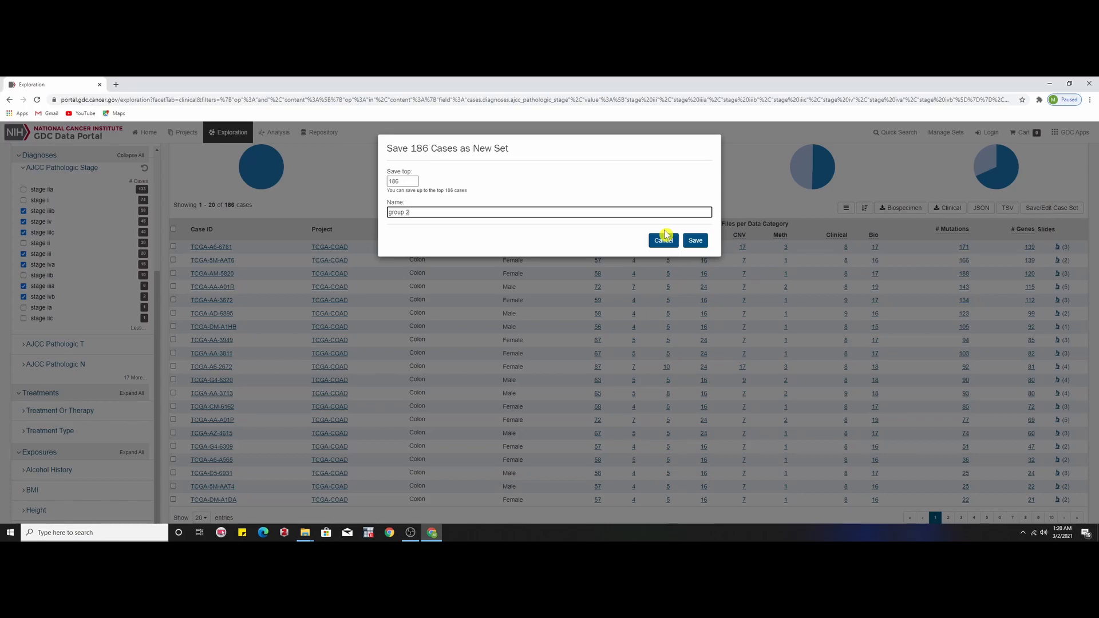
left_click(697, 241)
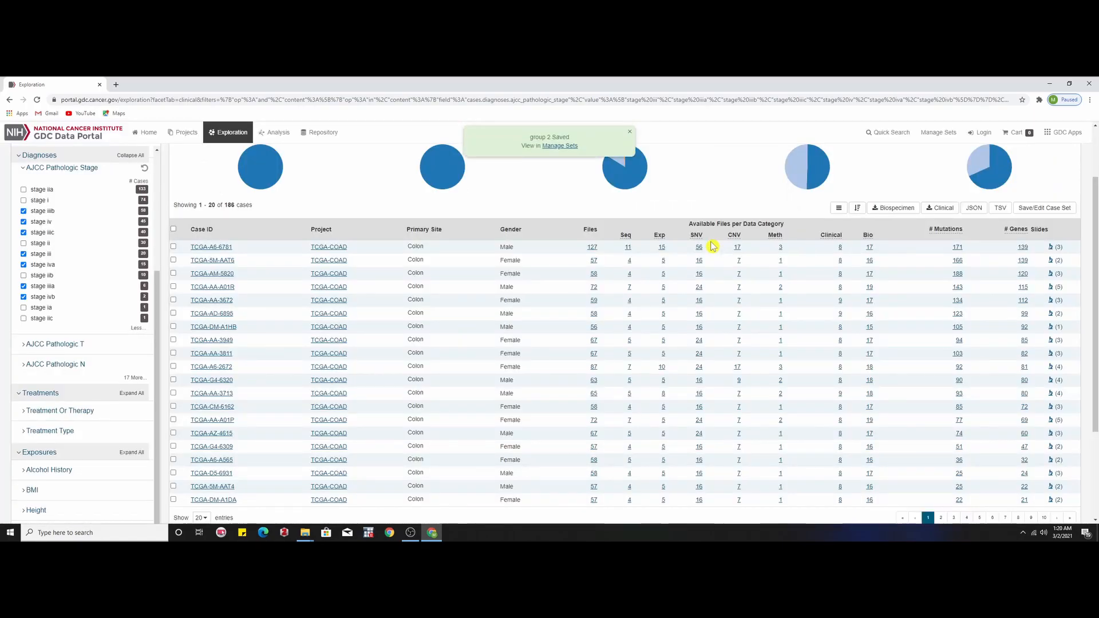
Run a Cohort Comparison analysis on the case sets group 1 and group 2.
scroll(303, 252, "up", 2)
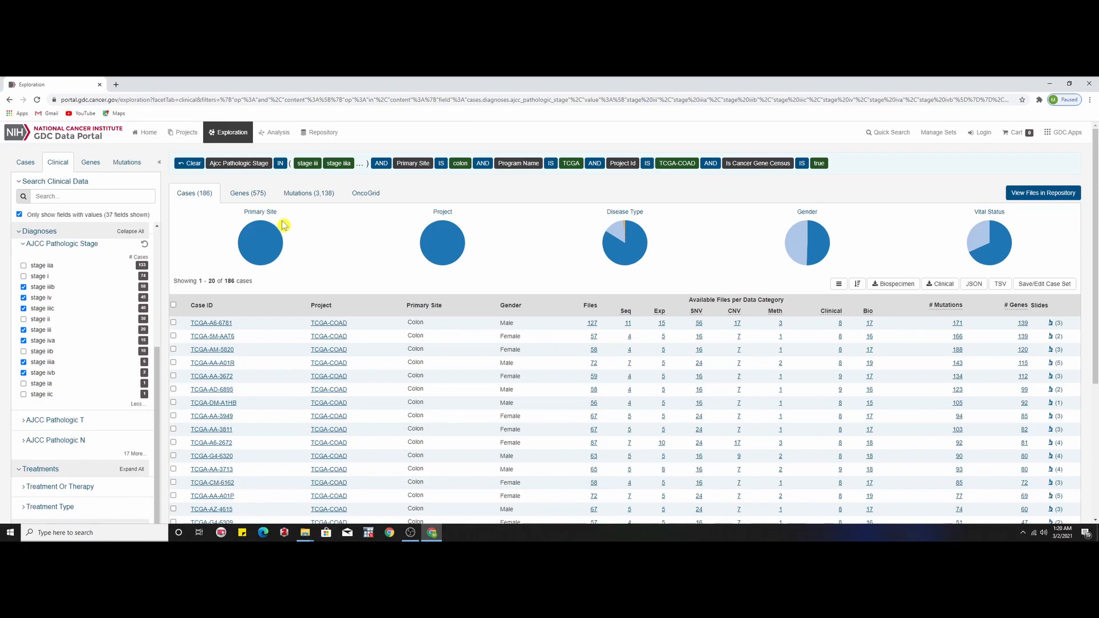
left_click(276, 136)
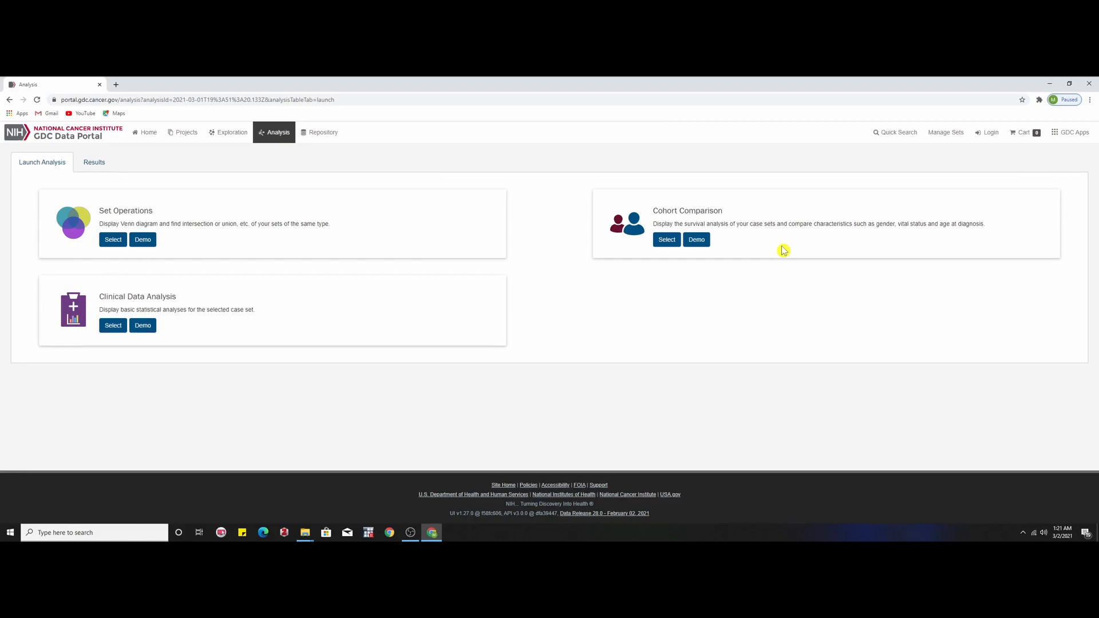
left_click(659, 241)
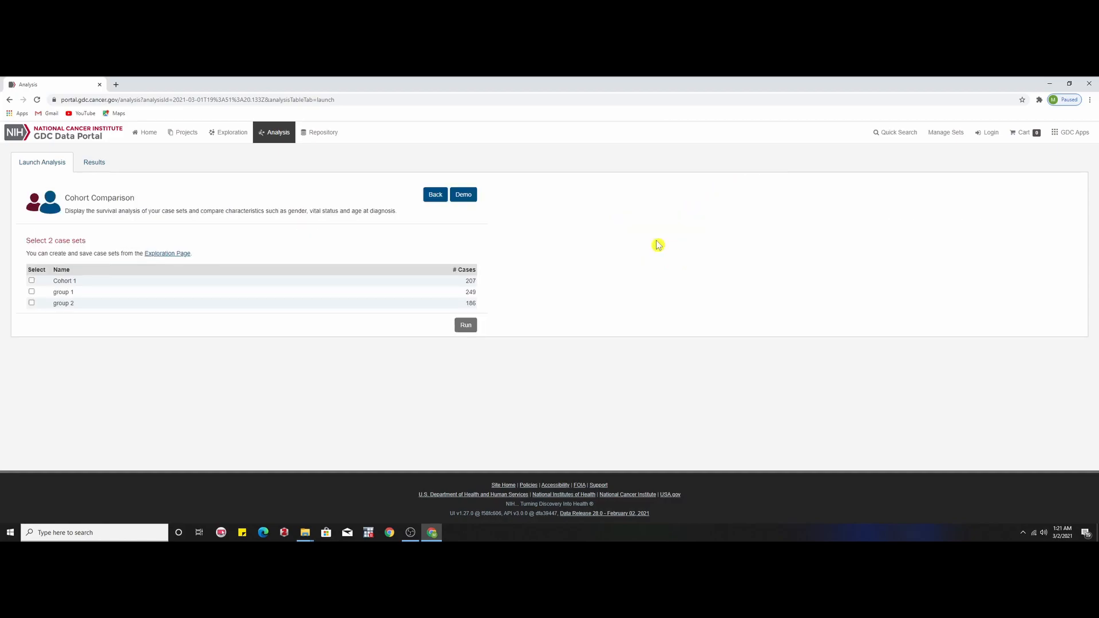
left_click(32, 303)
left_click(465, 324)
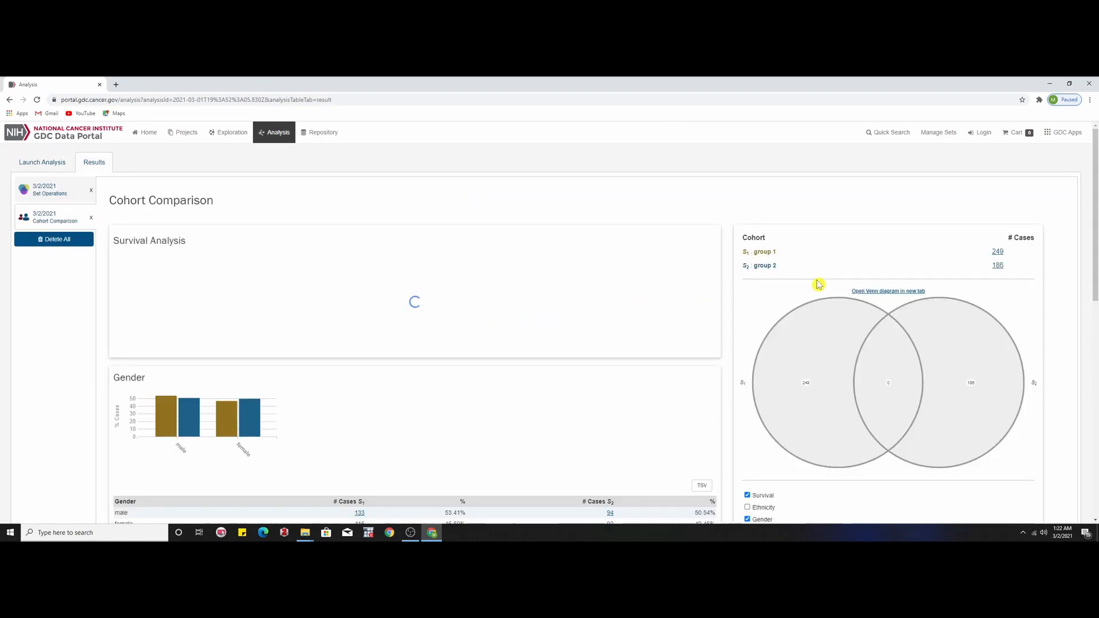
Download the overall survival plot of the cohort comparison as a PNG image.
mouse_move(1097, 239)
left_mouse_down()
mouse_move(1095, 457)
mouse_move(1095, 236)
left_mouse_up()
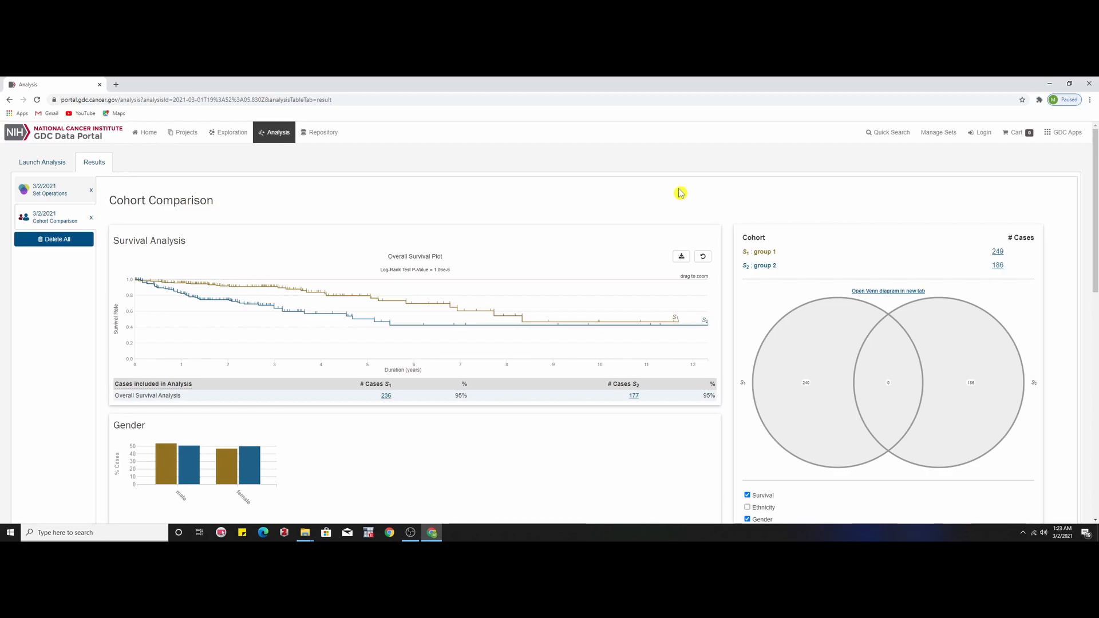
left_click(686, 258)
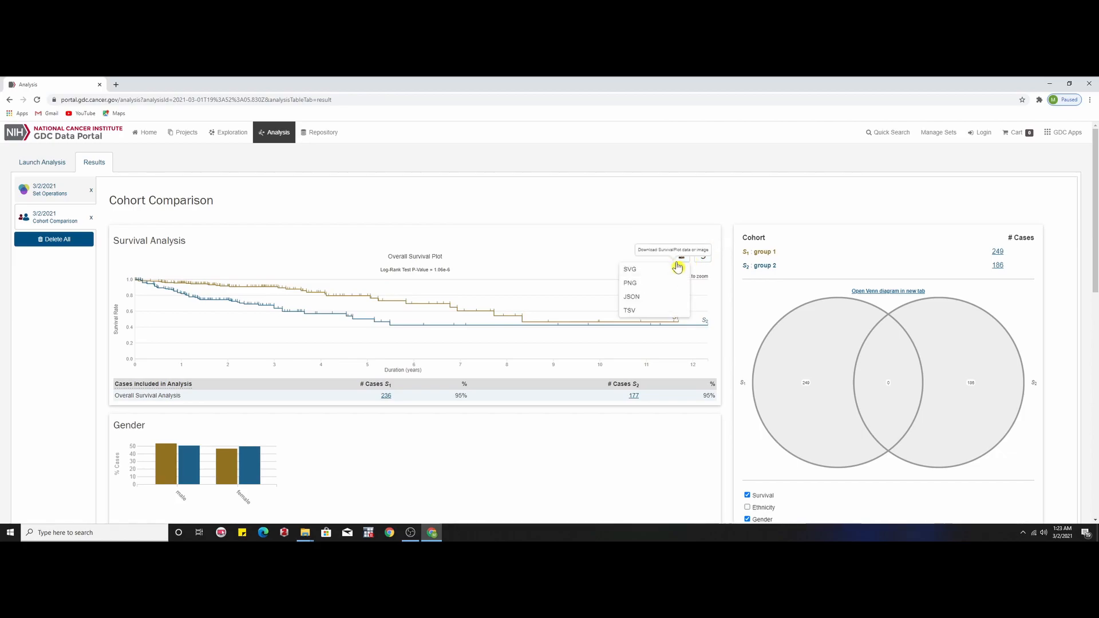
left_click(638, 283)
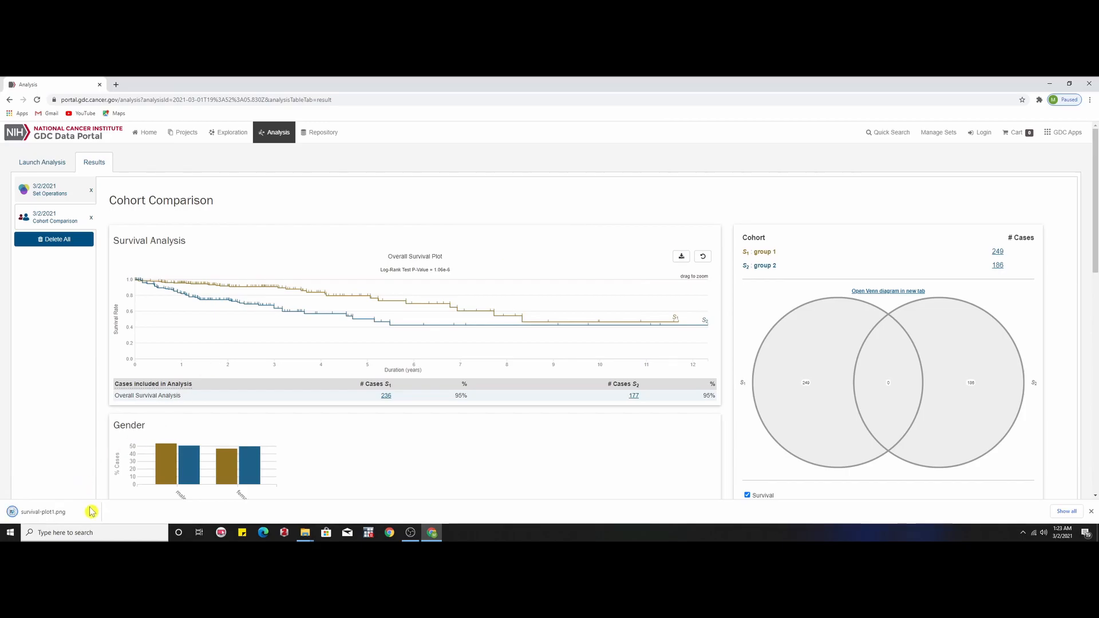
Show the downloaded survival plot in its folder and open the image file survival-plot1.
left_click(92, 511)
left_click(123, 482)
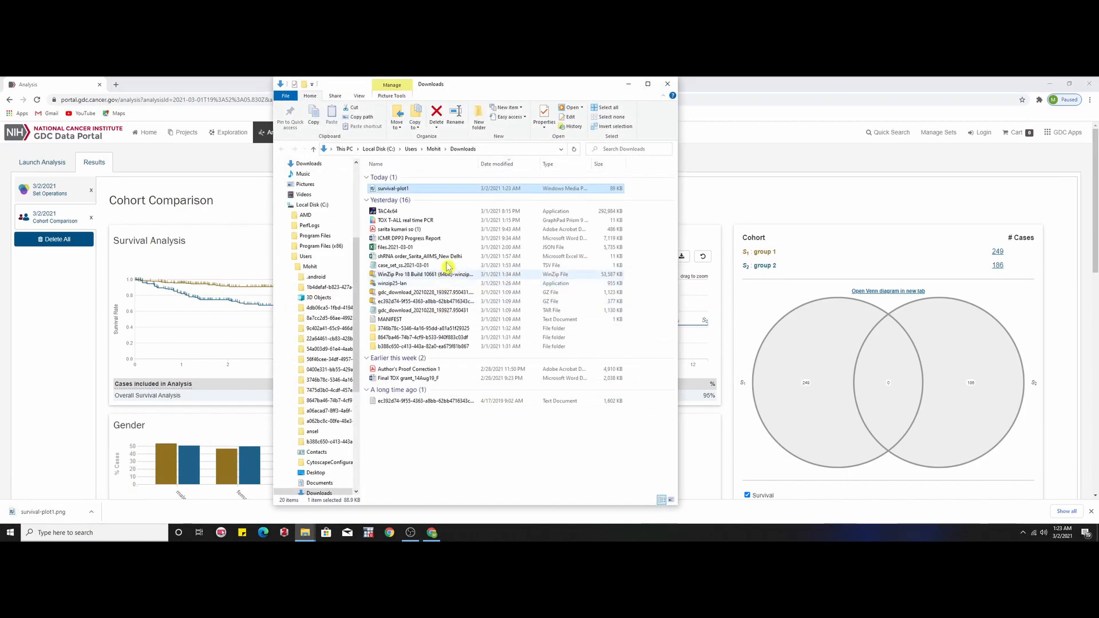
double_click(411, 189)
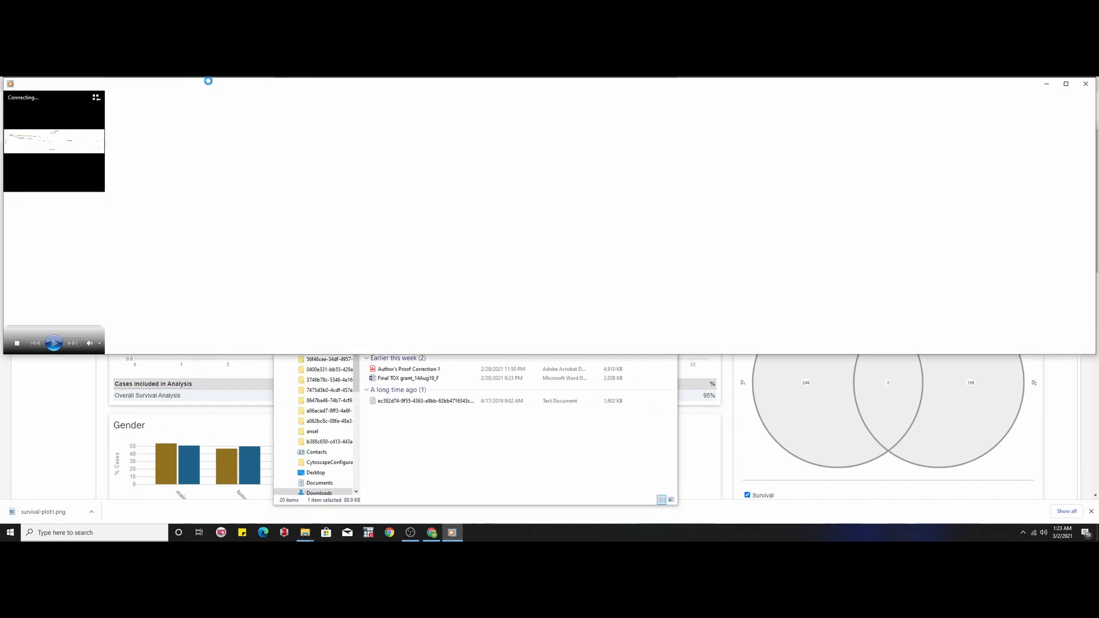